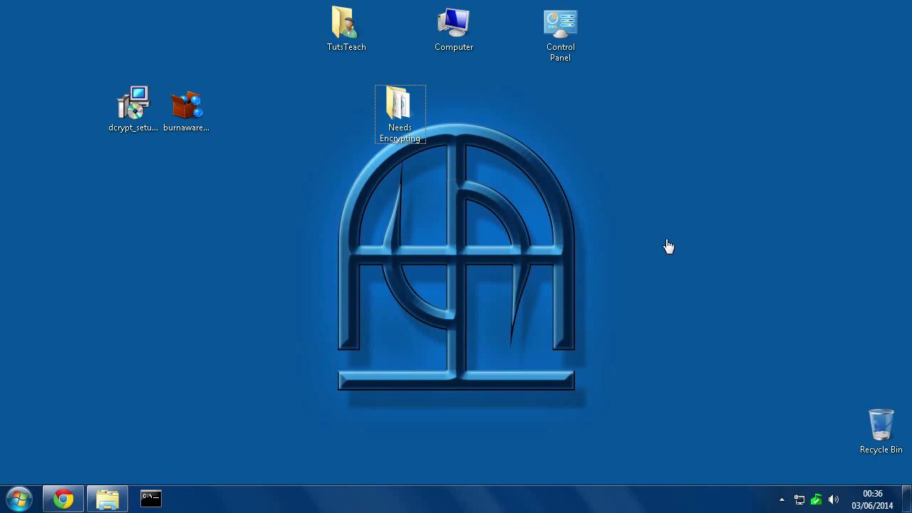
- Review the BurnAware Free and DiskCryptor download pages in the browser, ending with the DiskCryptor installer link, and return to the desktop
{"action": "left_click", "coordinate": [191, 110]}
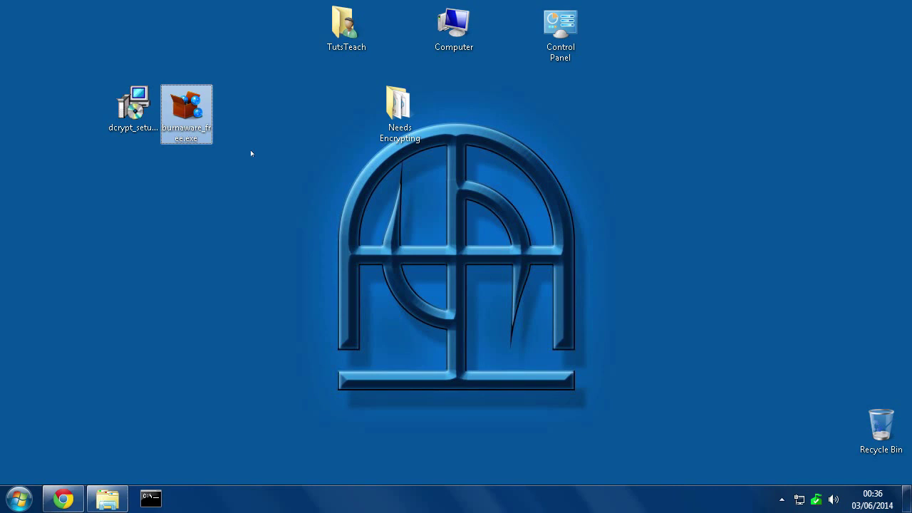
{"action": "left_click", "coordinate": [62, 498]}
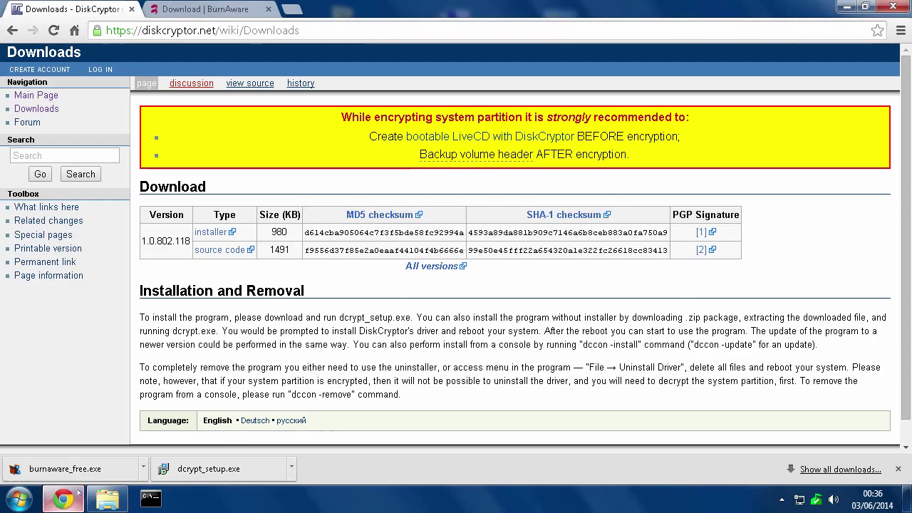
{"action": "left_click", "coordinate": [213, 9]}
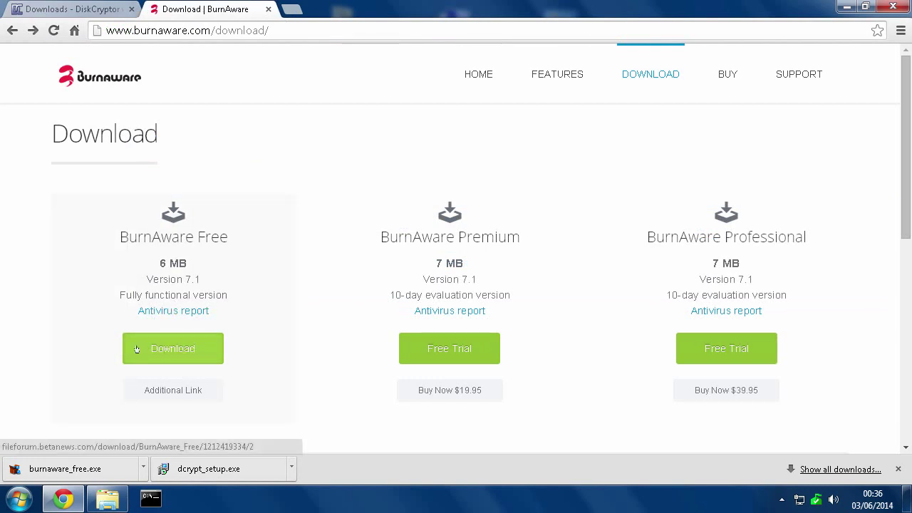
{"action": "left_click", "coordinate": [71, 9]}
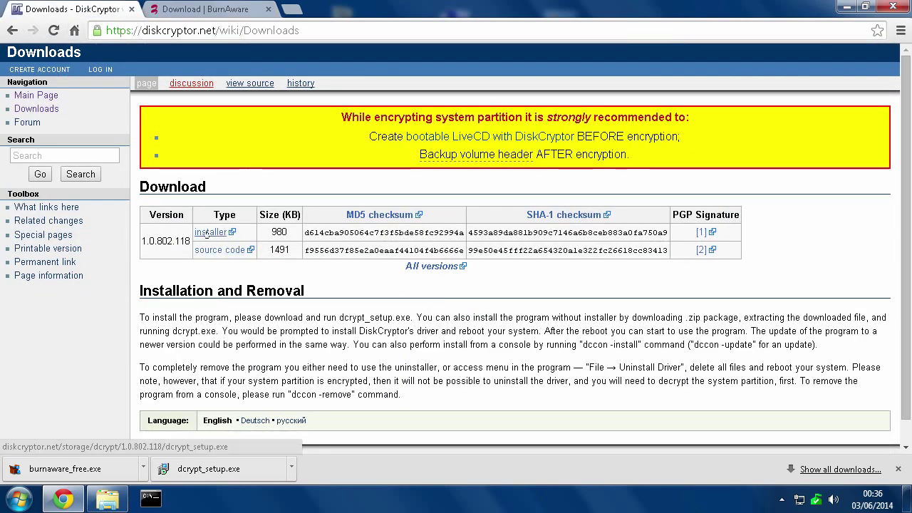
{"action": "left_click", "coordinate": [845, 7]}
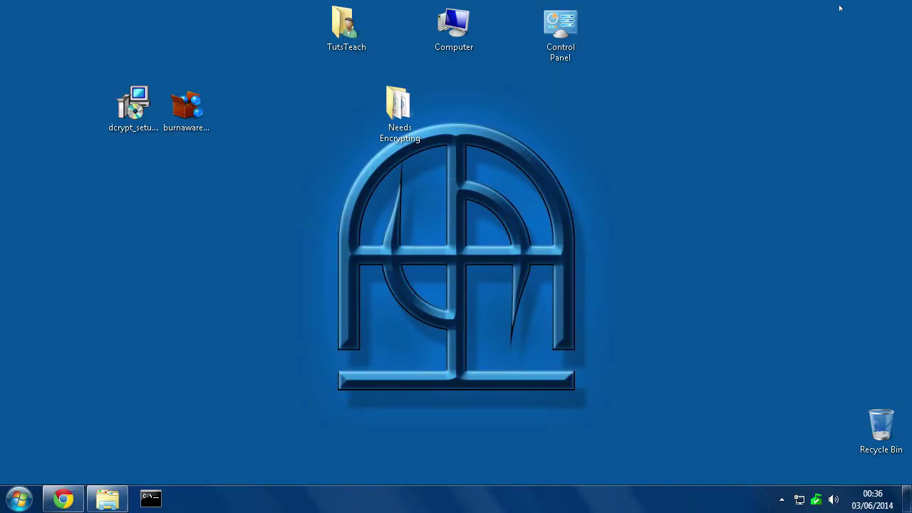
- Run burnaware_free.exe from the desktop, allow it to make changes and choose English as the setup language
{"action": "double_click", "coordinate": [185, 111]}
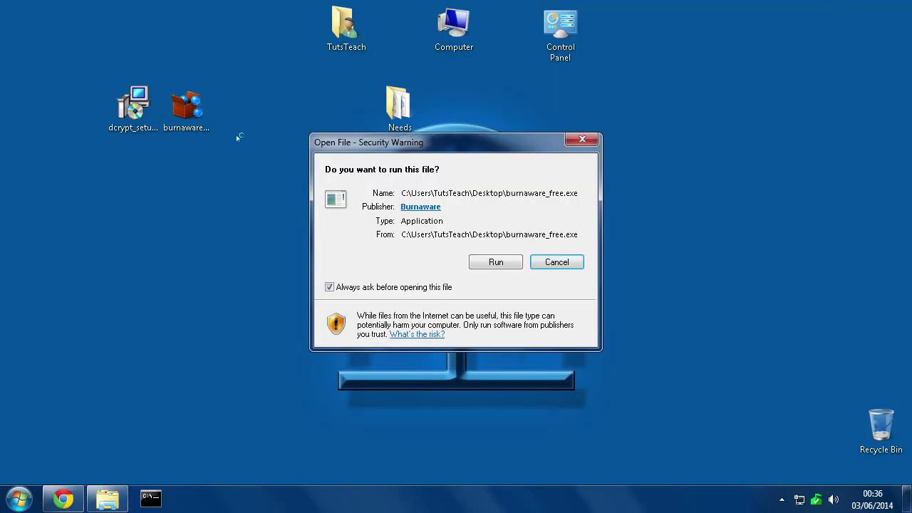
{"action": "left_click", "coordinate": [510, 262]}
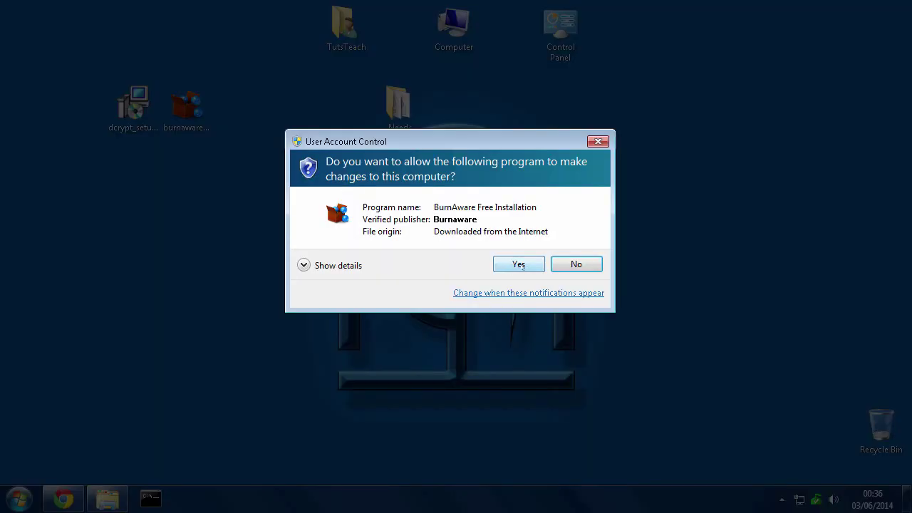
{"action": "left_click", "coordinate": [578, 263]}
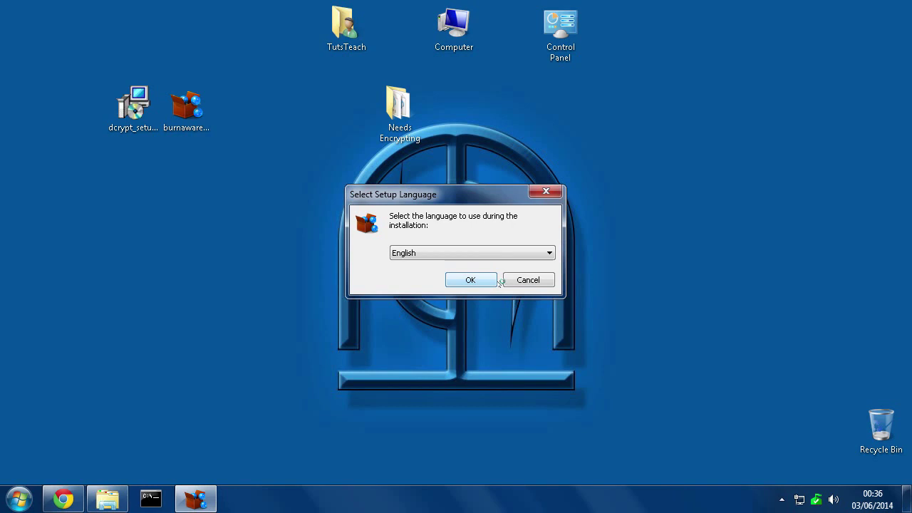
{"action": "left_click", "coordinate": [473, 282]}
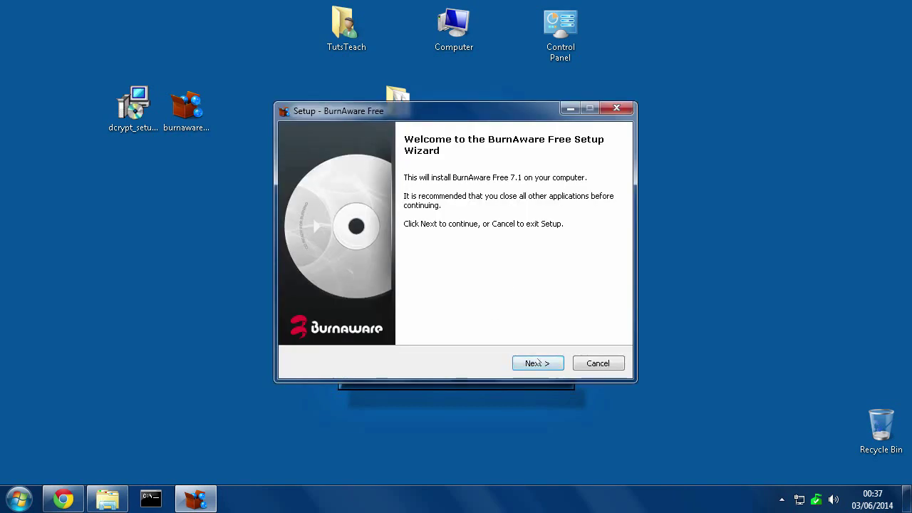
- Accept the licence agreement and install BurnAware Free with the default folders and additional tasks
{"action": "left_click", "coordinate": [540, 363]}
{"action": "left_click", "coordinate": [388, 320]}
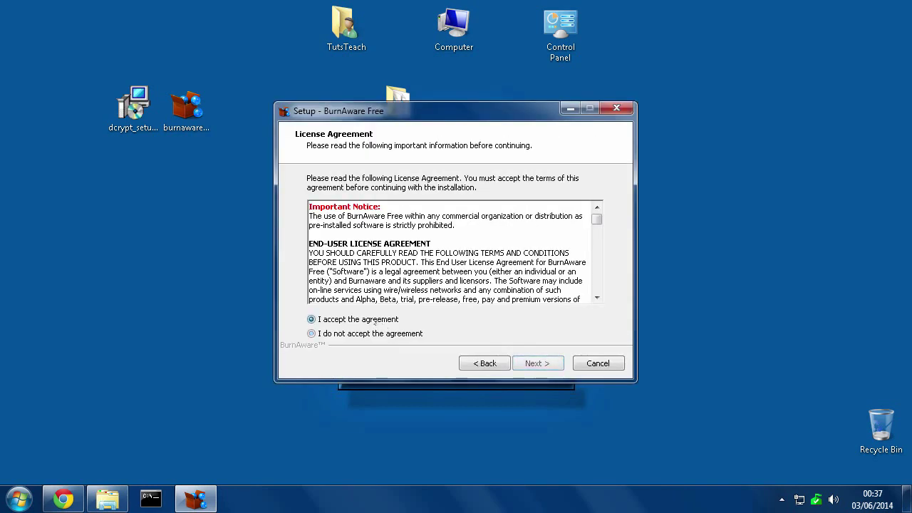
{"action": "scroll", "coordinate": [570, 214], "scroll_direction": "down", "scroll_amount": 5}
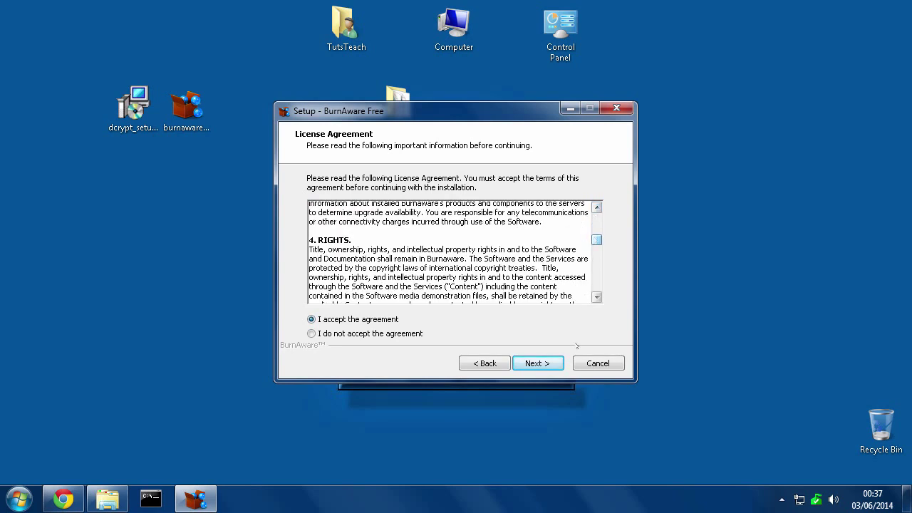
{"action": "left_click", "coordinate": [536, 363]}
{"action": "left_click", "coordinate": [538, 363]}
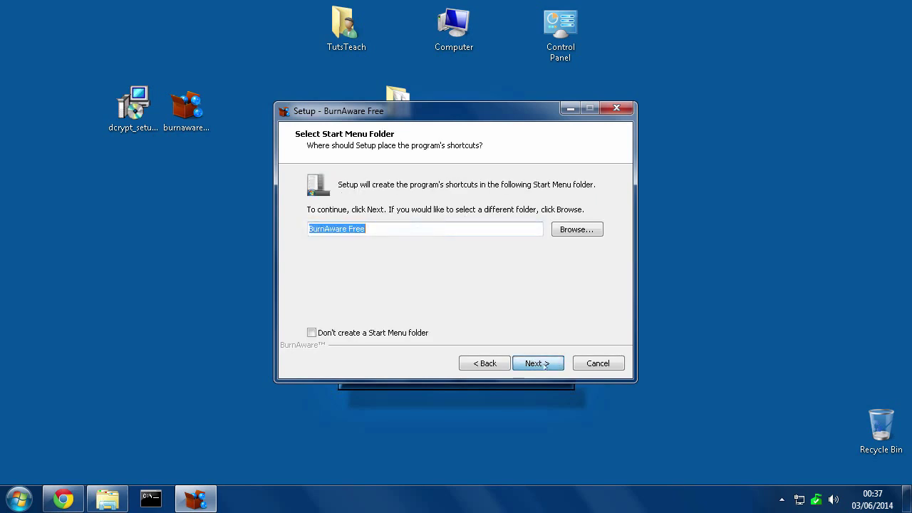
{"action": "left_click", "coordinate": [543, 364]}
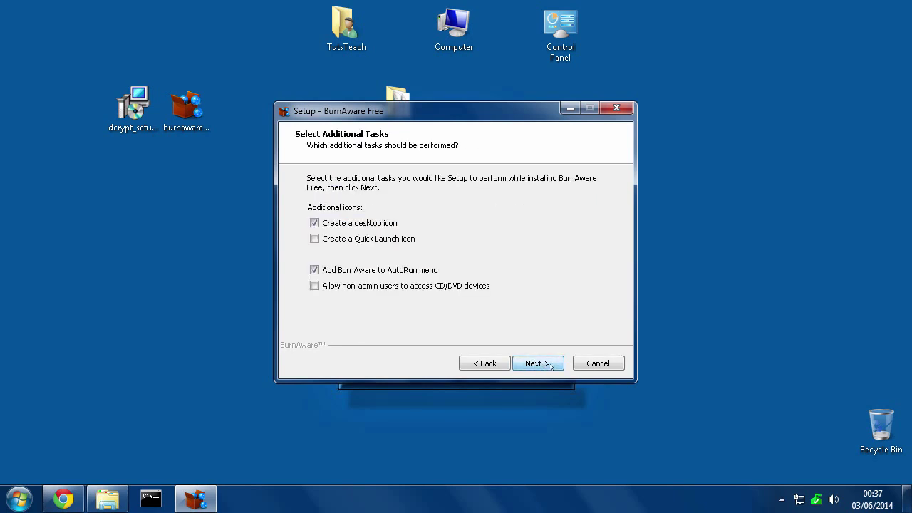
{"action": "left_click", "coordinate": [544, 364]}
{"action": "left_click", "coordinate": [548, 365]}
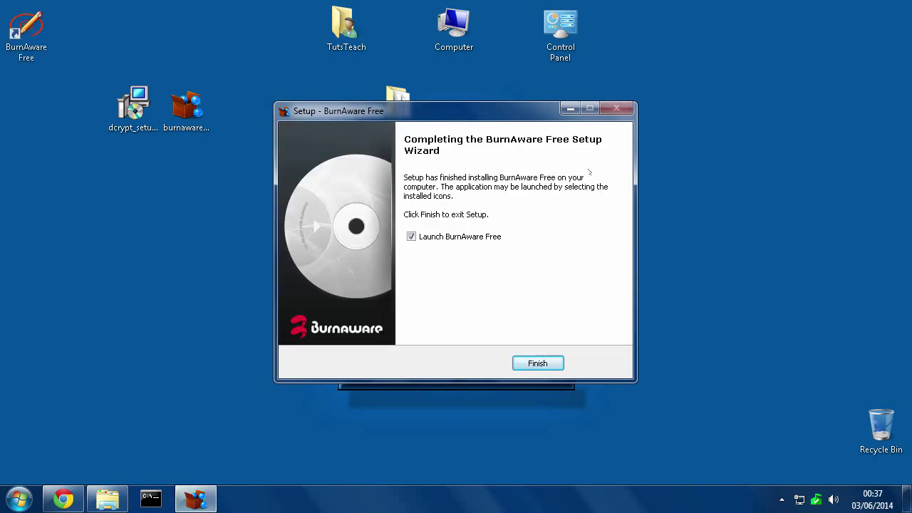
- Finish the BurnAware setup without launching the program, and dismiss the After Install web page to return to the desktop
{"action": "left_click", "coordinate": [442, 240]}
{"action": "left_click", "coordinate": [537, 363]}
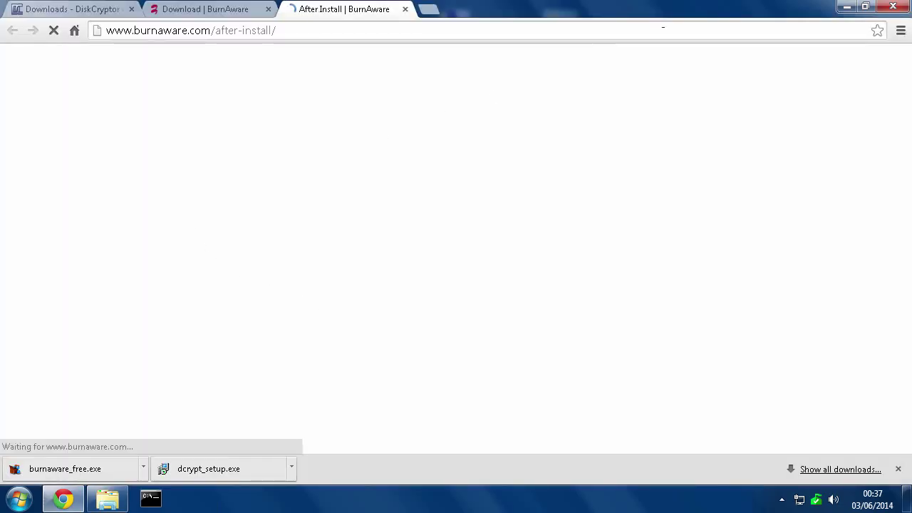
{"action": "left_click", "coordinate": [405, 9]}
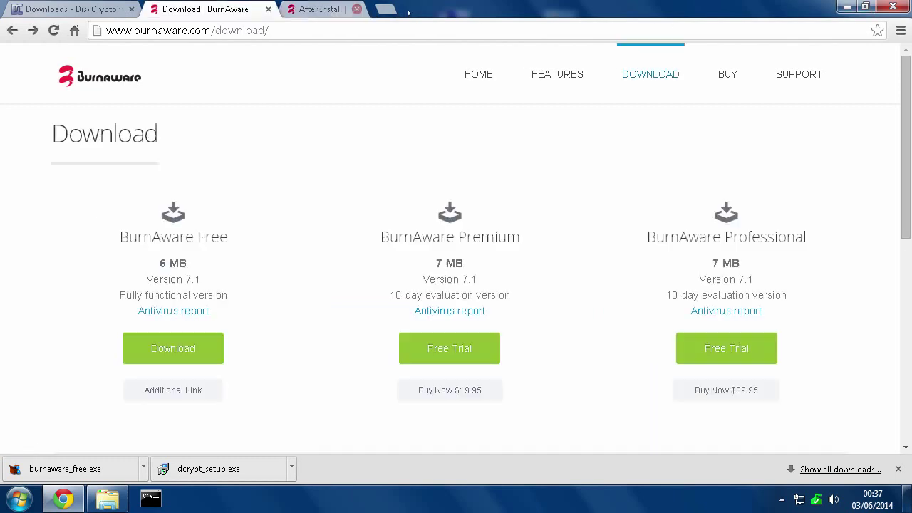
{"action": "left_click", "coordinate": [846, 8]}
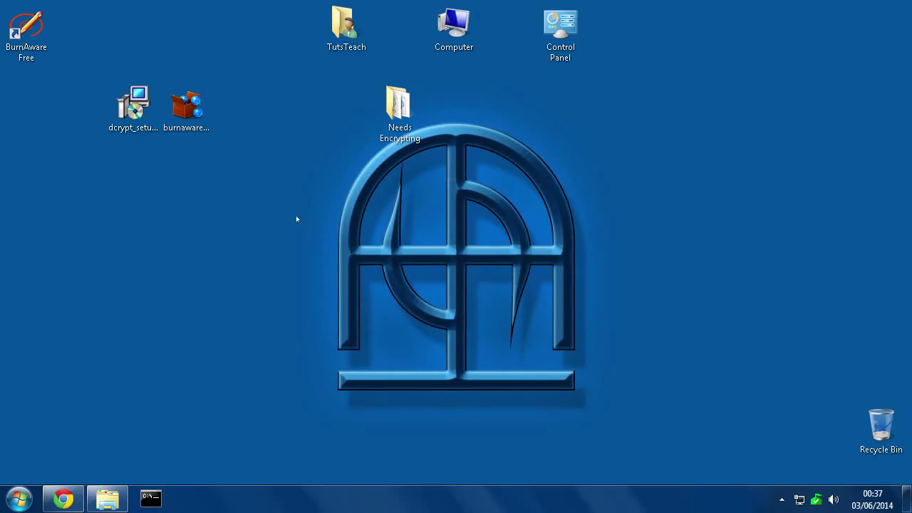
- Run dcrypt_setup.exe from the desktop, allow it to make changes and accept the DiskCryptor licence agreement
{"action": "double_click", "coordinate": [128, 107]}
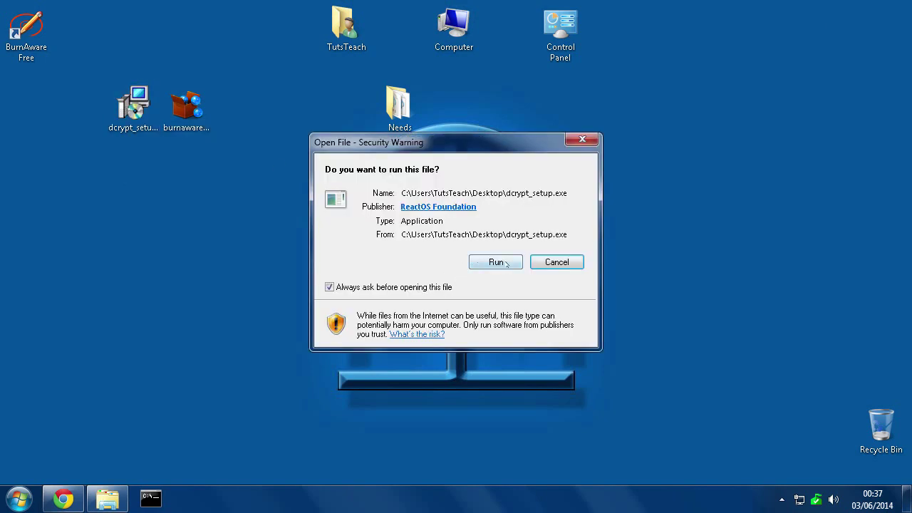
{"action": "left_click", "coordinate": [506, 263]}
{"action": "left_click", "coordinate": [523, 264]}
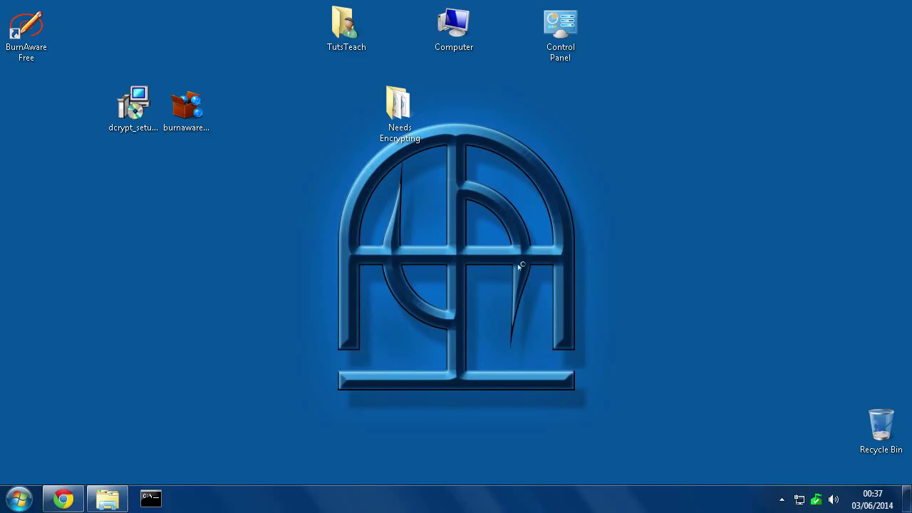
{"action": "left_click", "coordinate": [538, 364]}
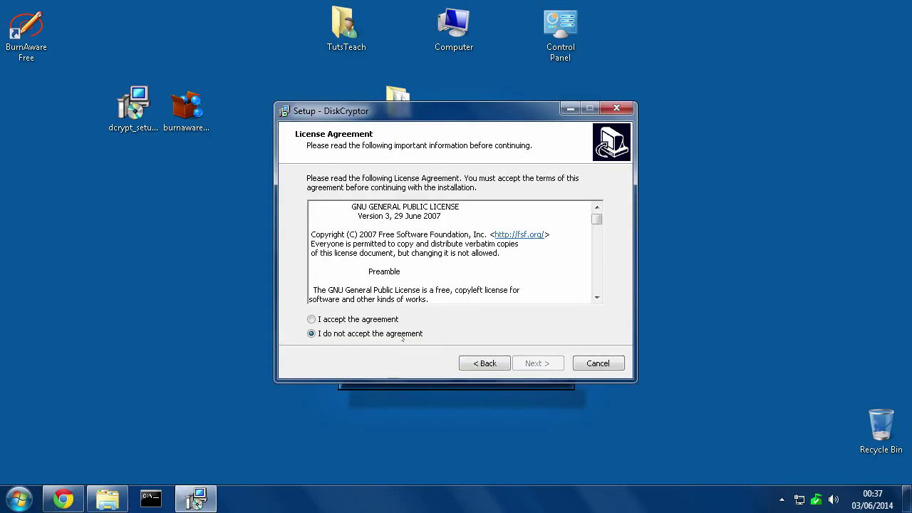
{"action": "left_click", "coordinate": [360, 319]}
{"action": "scroll", "coordinate": [563, 271], "scroll_direction": "down", "scroll_amount": 20}
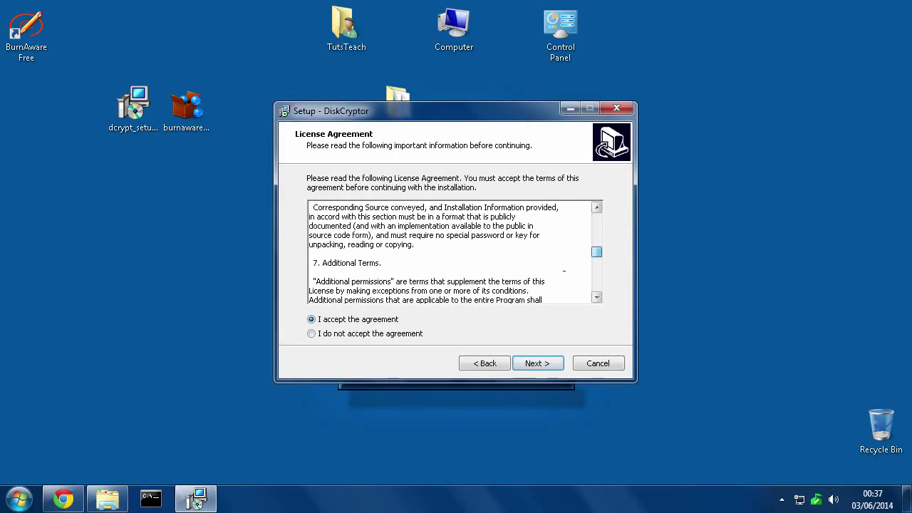
{"action": "left_click", "coordinate": [548, 365]}
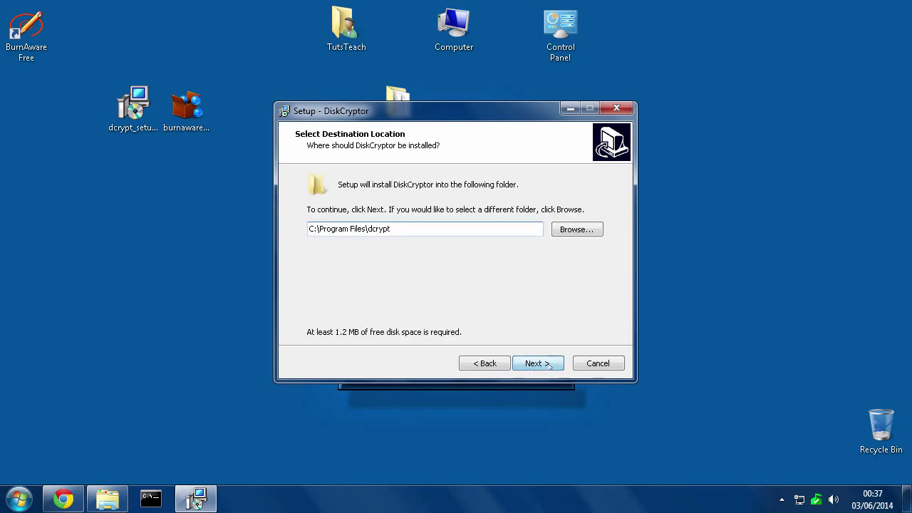
- Install DiskCryptor into C:\Program Files\dcrypt with a desktop icon, and finish the setup by restarting the computer now
{"action": "left_click", "coordinate": [549, 364]}
{"action": "left_click", "coordinate": [548, 364]}
{"action": "left_click", "coordinate": [547, 365]}
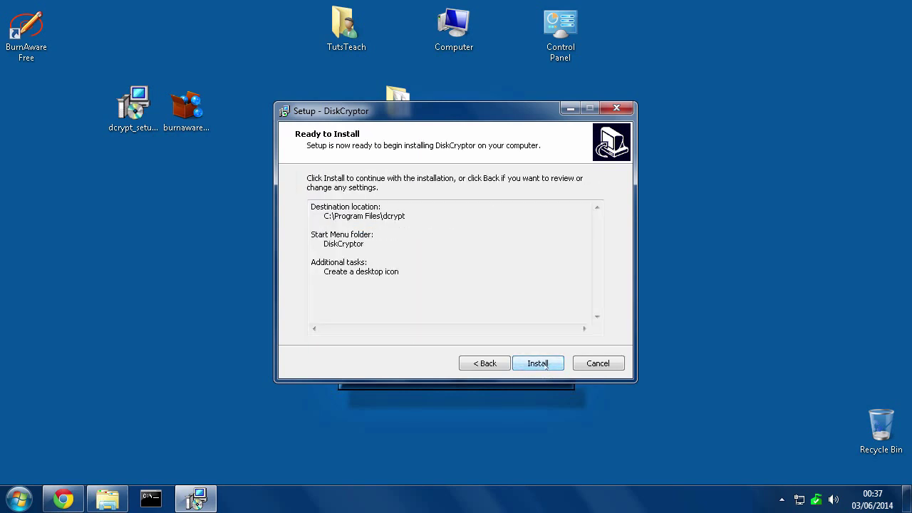
{"action": "left_click", "coordinate": [546, 365]}
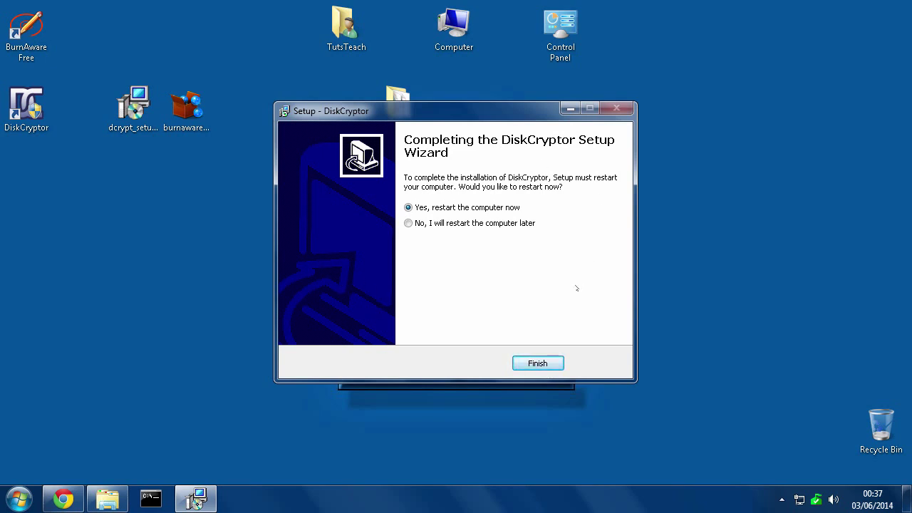
{"action": "left_click", "coordinate": [537, 364]}
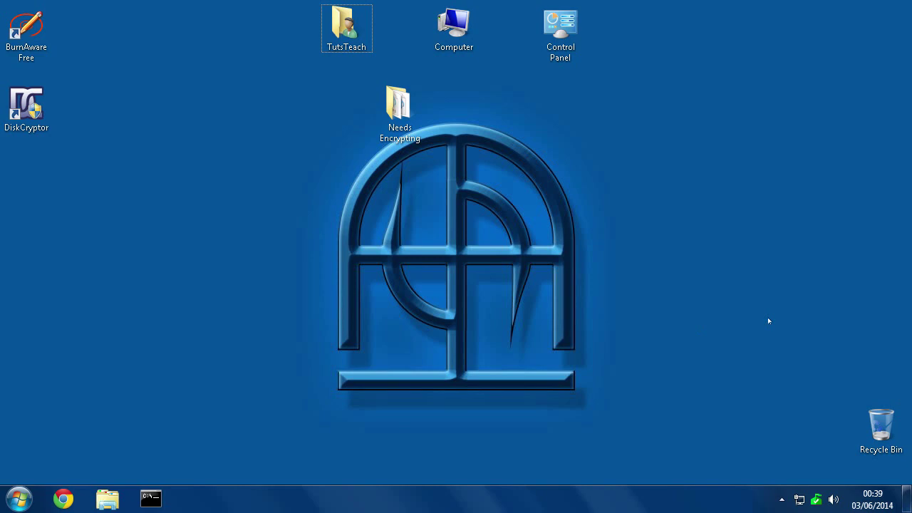
{"action": "left_click", "coordinate": [19, 30]}
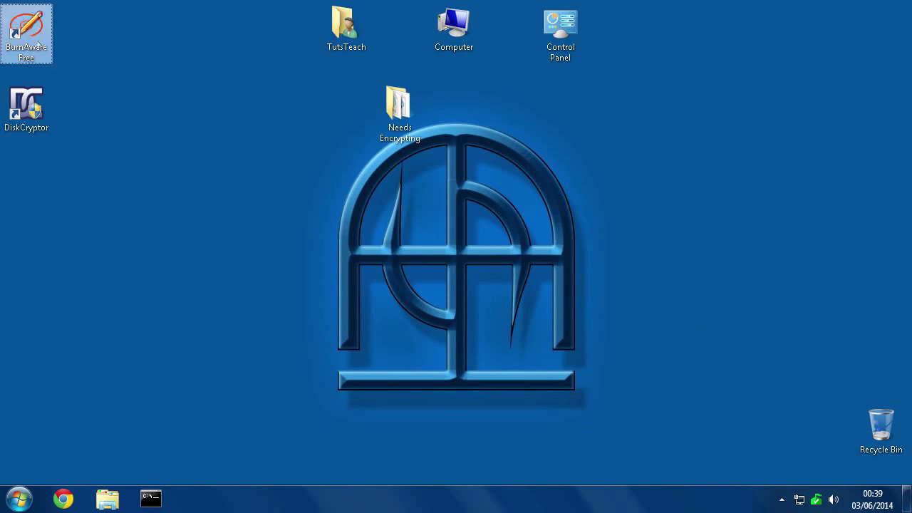
{"action": "left_click", "coordinate": [26, 107]}
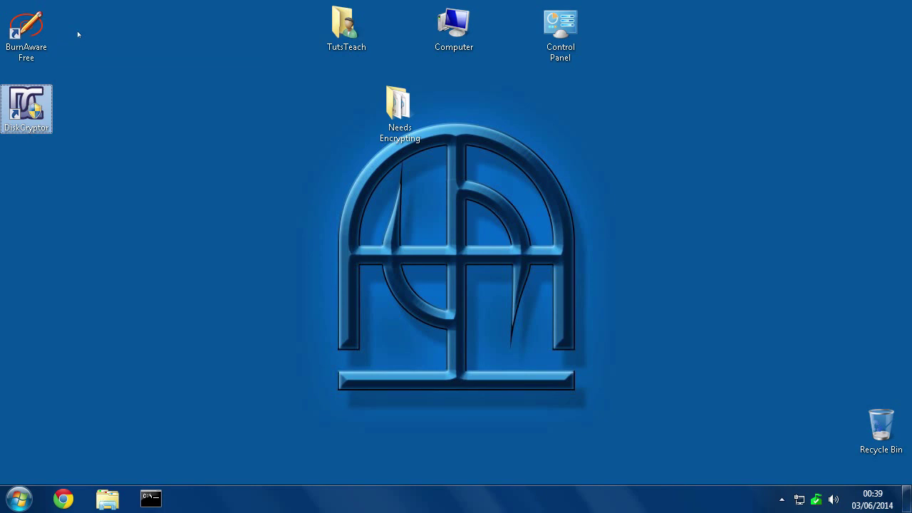
- Open BurnAware Free and start a new Make ISO compilation using the Universal Disk Format file system
{"action": "left_click", "coordinate": [28, 32]}
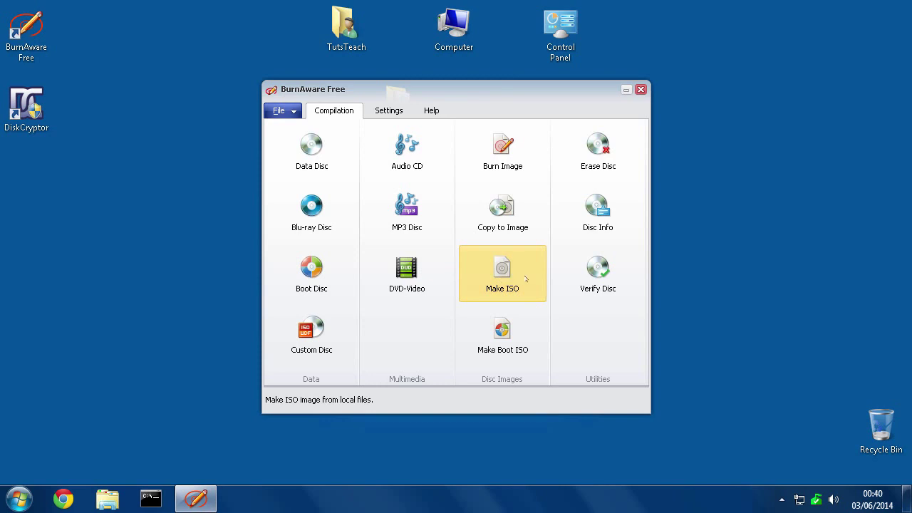
{"action": "left_click", "coordinate": [525, 276]}
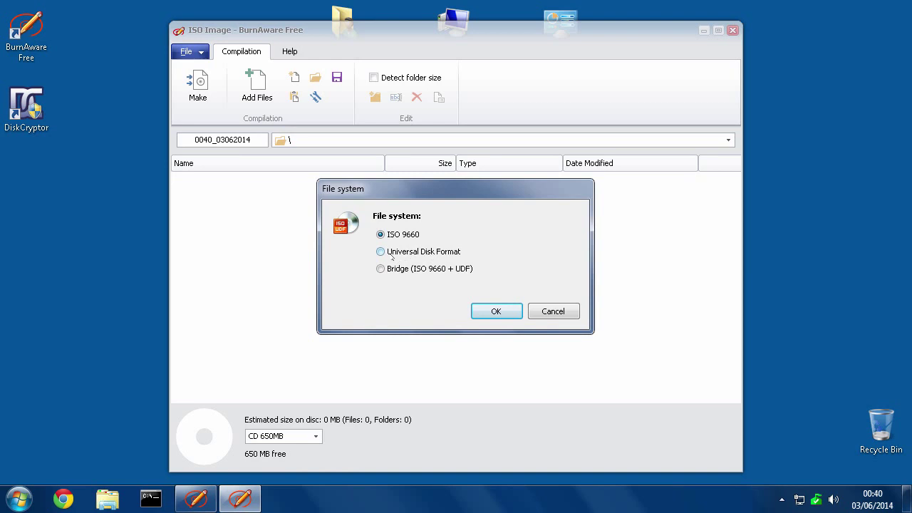
{"action": "left_click", "coordinate": [380, 251]}
{"action": "left_click", "coordinate": [496, 312]}
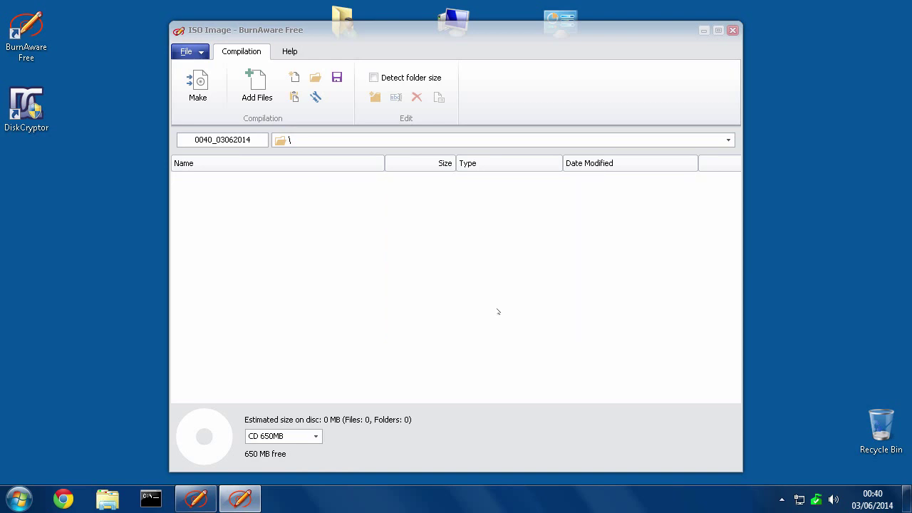
- Move the UDF image window clear of the desktop folder and close the main BurnAware Free window
{"action": "left_click_drag", "start_coordinate": [373, 30], "coordinate": [633, 41]}
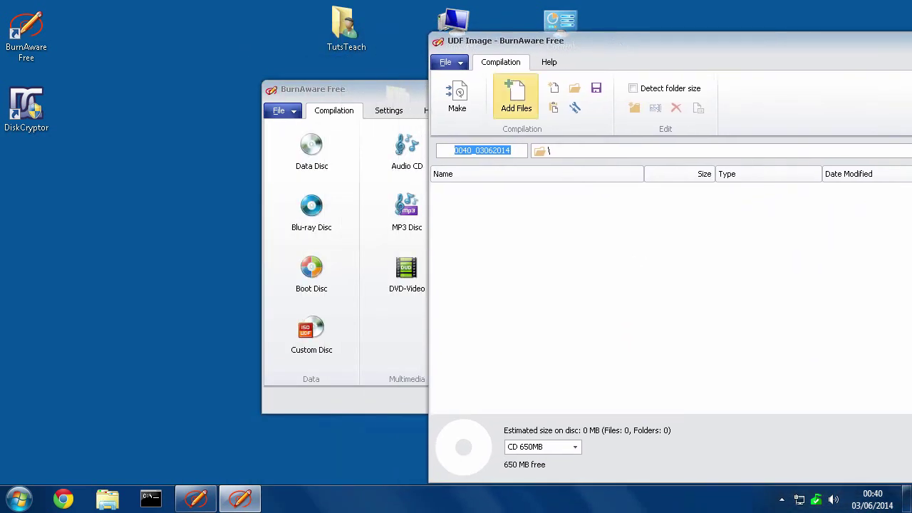
{"action": "left_click", "coordinate": [342, 89]}
{"action": "left_click", "coordinate": [640, 89]}
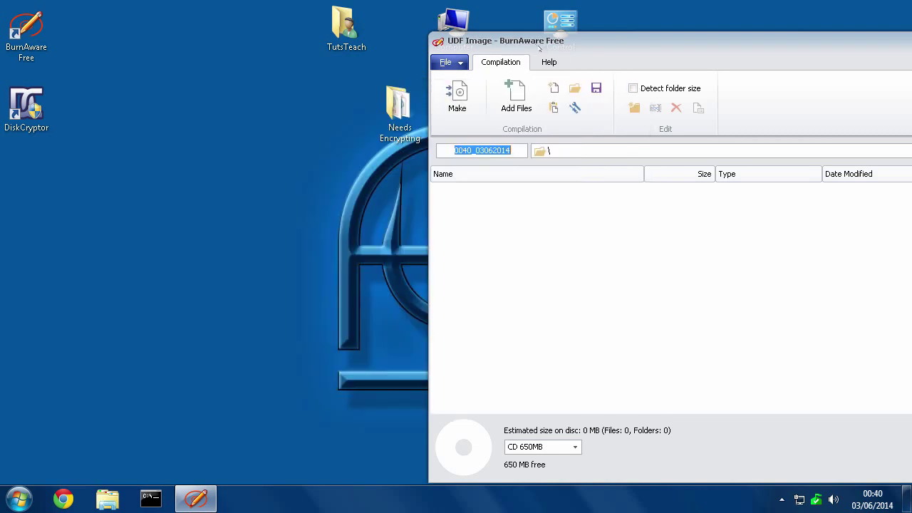
- Check the contents of the Needs Encrypting desktop folder and add the folder to the UDF image compilation
{"action": "left_click_drag", "start_coordinate": [399, 106], "coordinate": [242, 107]}
{"action": "double_click", "coordinate": [240, 107]}
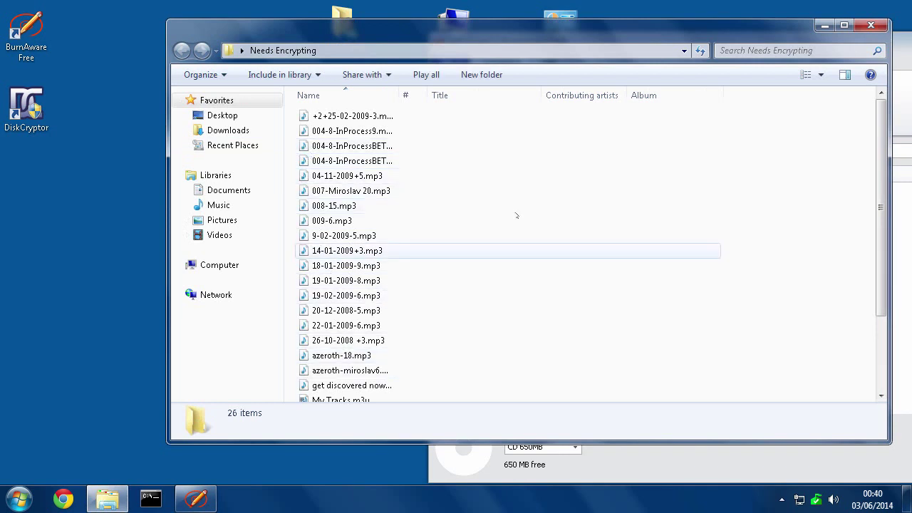
{"action": "left_click", "coordinate": [867, 27]}
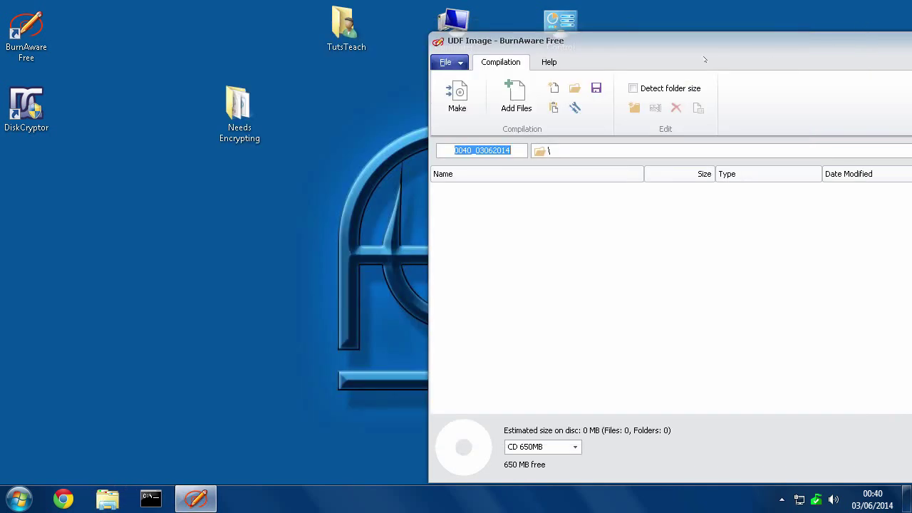
{"action": "left_click", "coordinate": [233, 102]}
{"action": "left_click_drag", "start_coordinate": [233, 102], "coordinate": [561, 282]}
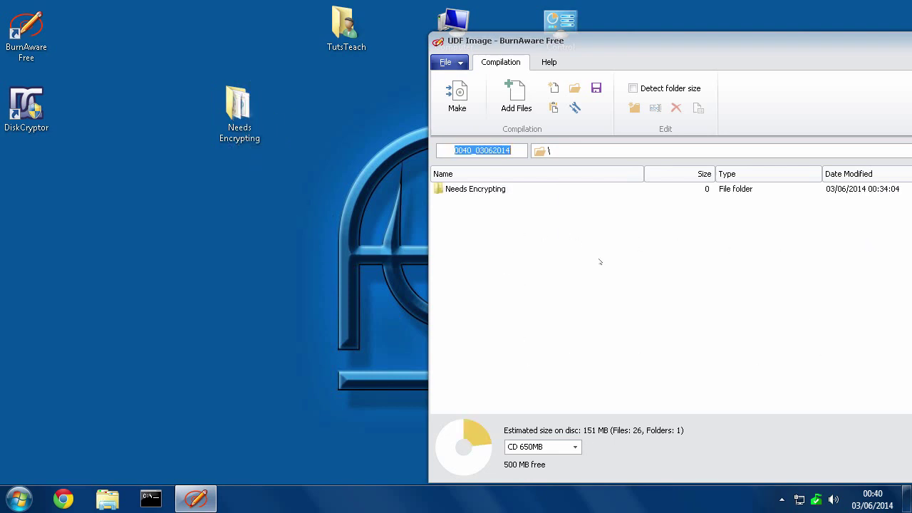
- Set the compilation's disc size to CD 700MB and check the files inside its Needs Encrypting folder
{"action": "left_click", "coordinate": [572, 448]}
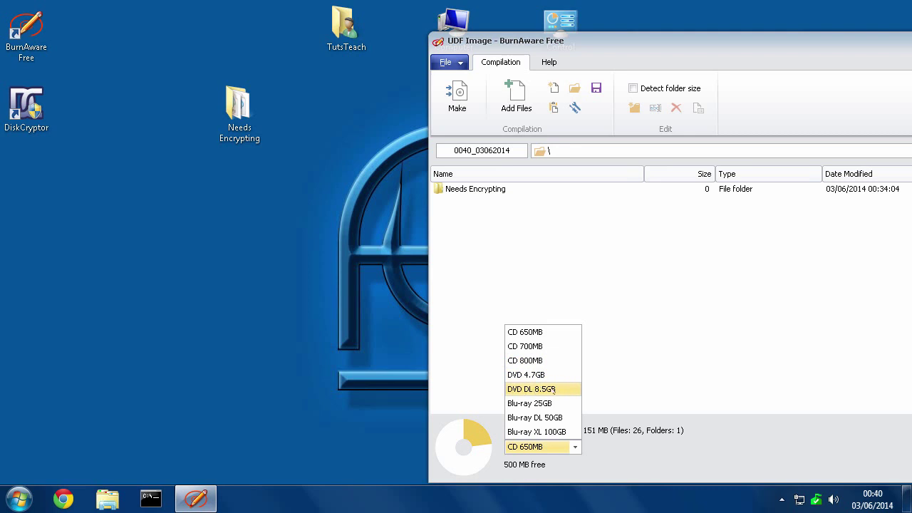
{"action": "left_click", "coordinate": [514, 347]}
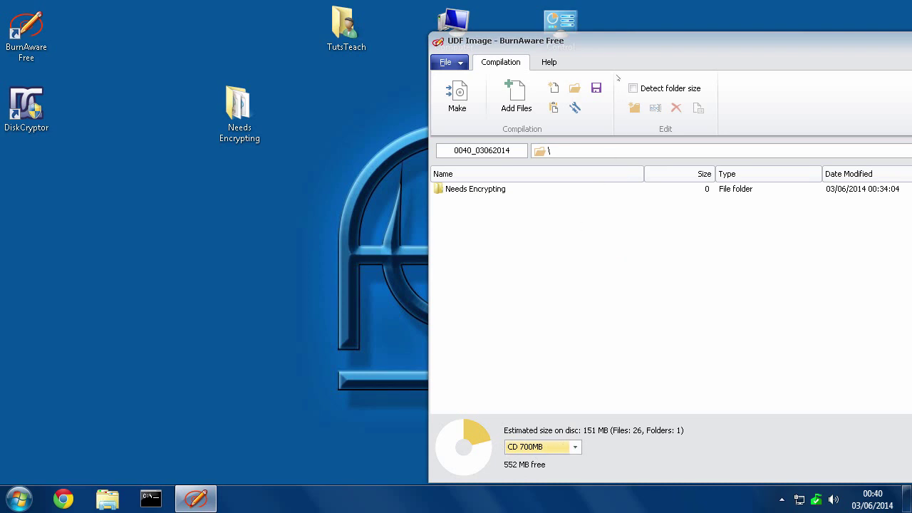
{"action": "left_click_drag", "start_coordinate": [612, 40], "coordinate": [448, 45]}
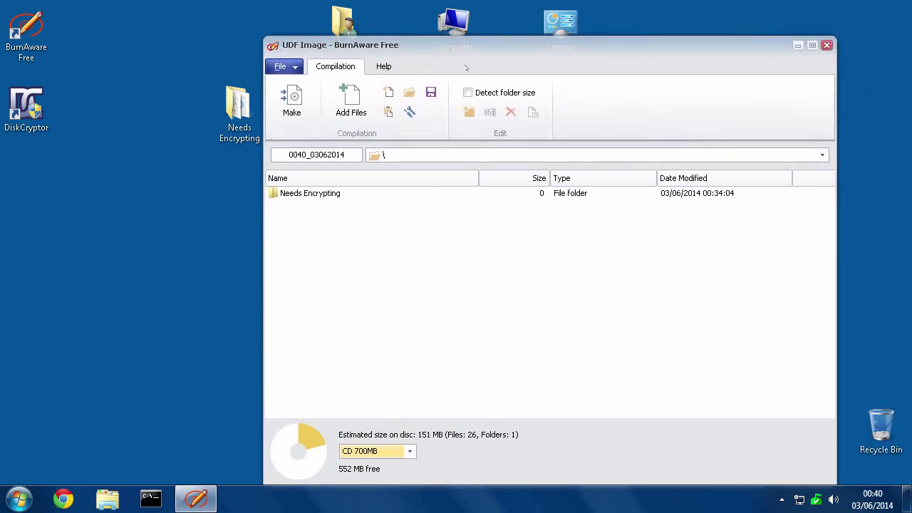
{"action": "double_click", "coordinate": [343, 194]}
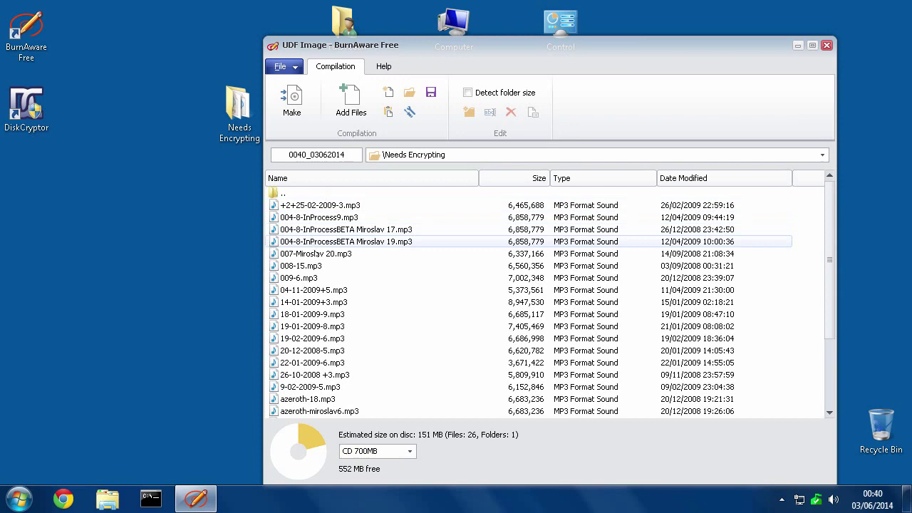
{"action": "double_click", "coordinate": [285, 194]}
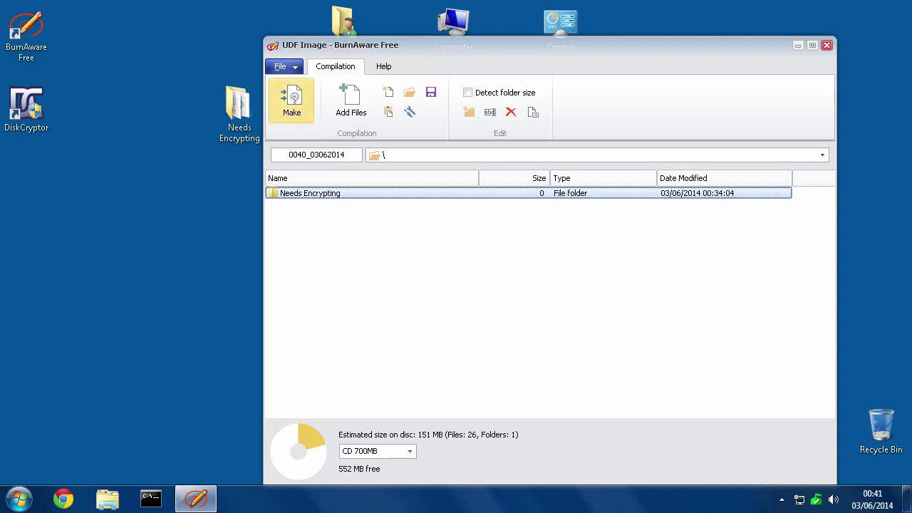
- Make the UDF image, saving it to the desktop as non-encrypted.iso, and close the image window when it is built
{"action": "left_click", "coordinate": [292, 103]}
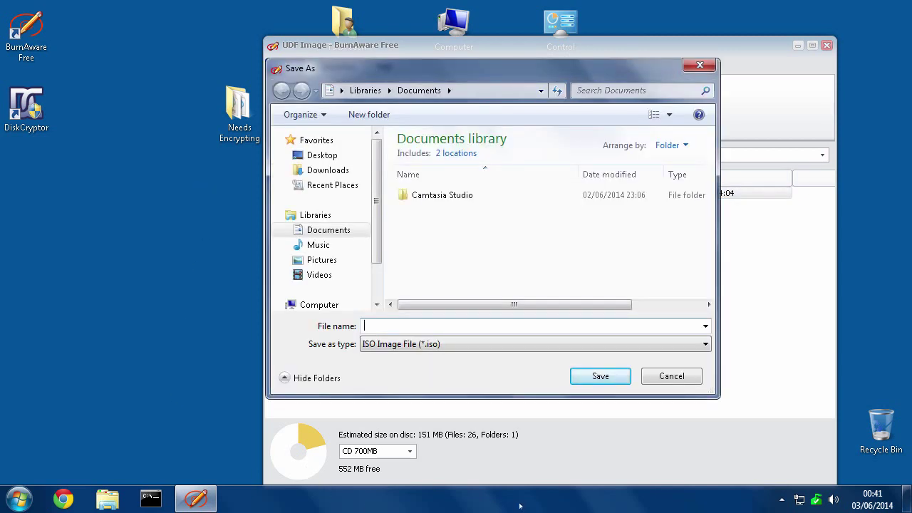
{"action": "left_click", "coordinate": [315, 156]}
{"action": "left_click", "coordinate": [449, 496]}
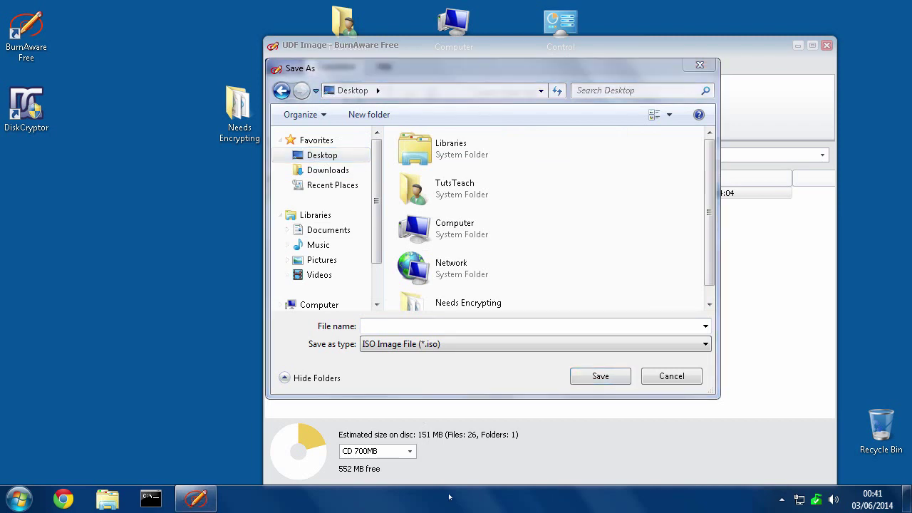
{"action": "left_click", "coordinate": [383, 325]}
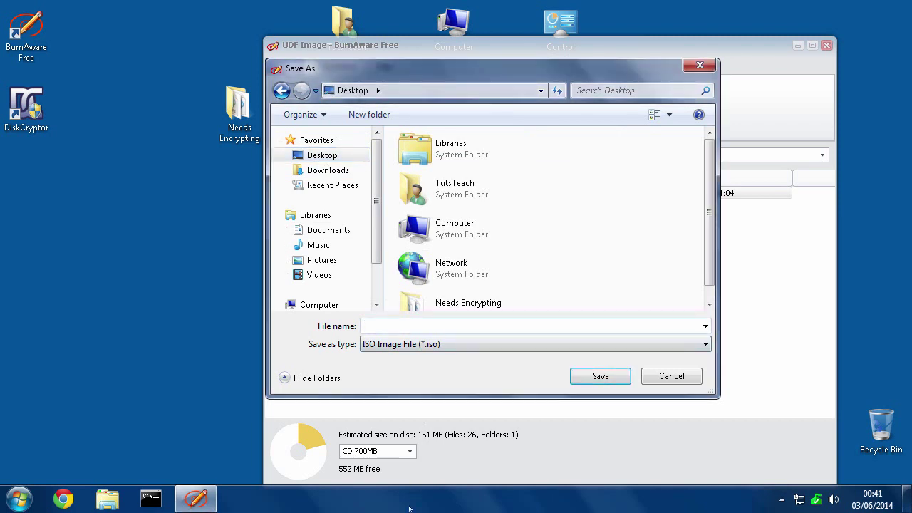
{"action": "type", "text": "non-encrypted.iso"}
{"action": "left_click", "coordinate": [599, 380]}
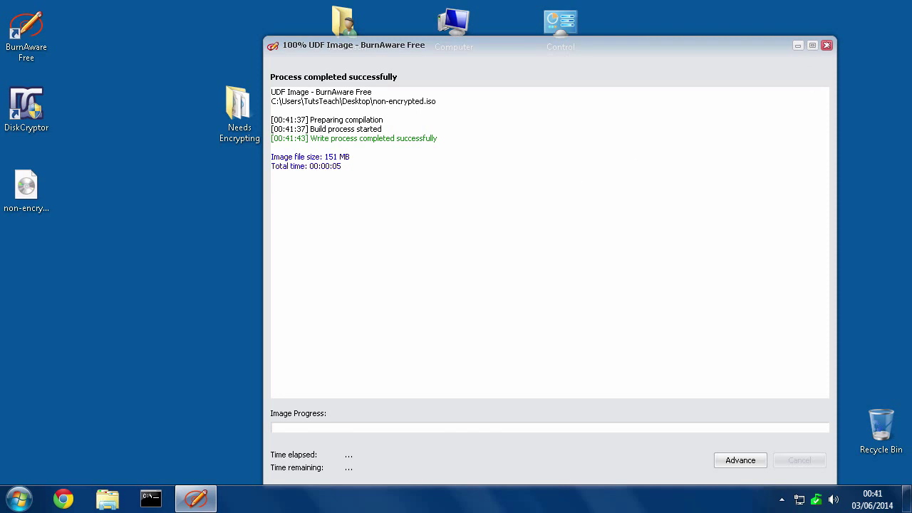
{"action": "left_click", "coordinate": [827, 46]}
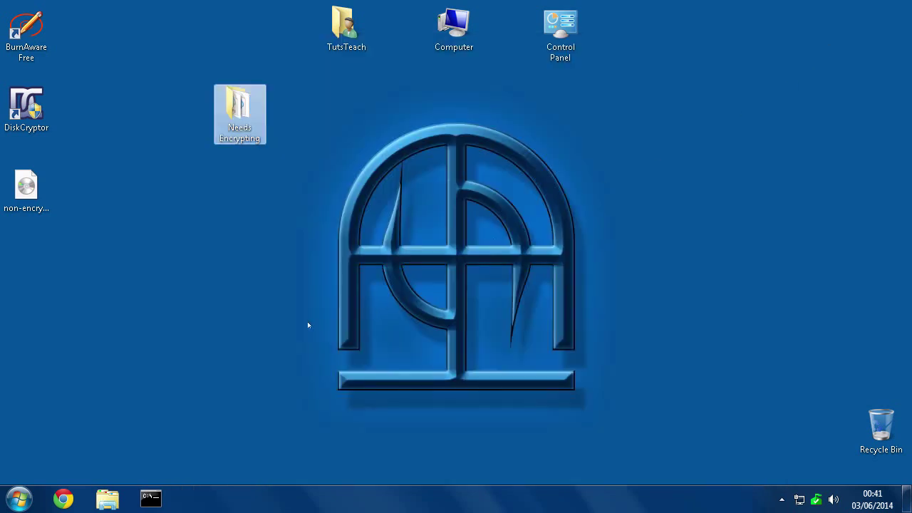
- Switch to DiskCryptor, allow it to make changes to the computer, and start the Encrypt CD command
{"action": "left_click", "coordinate": [26, 191]}
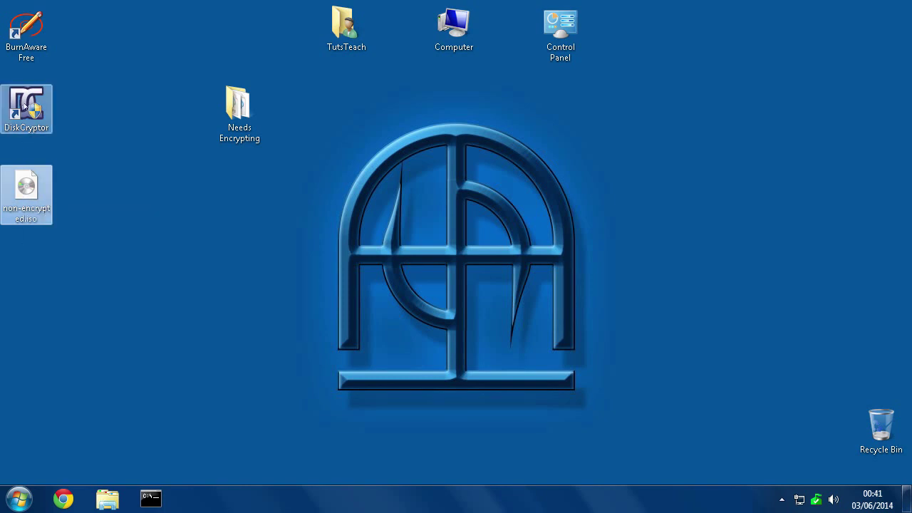
{"action": "left_click", "coordinate": [25, 105]}
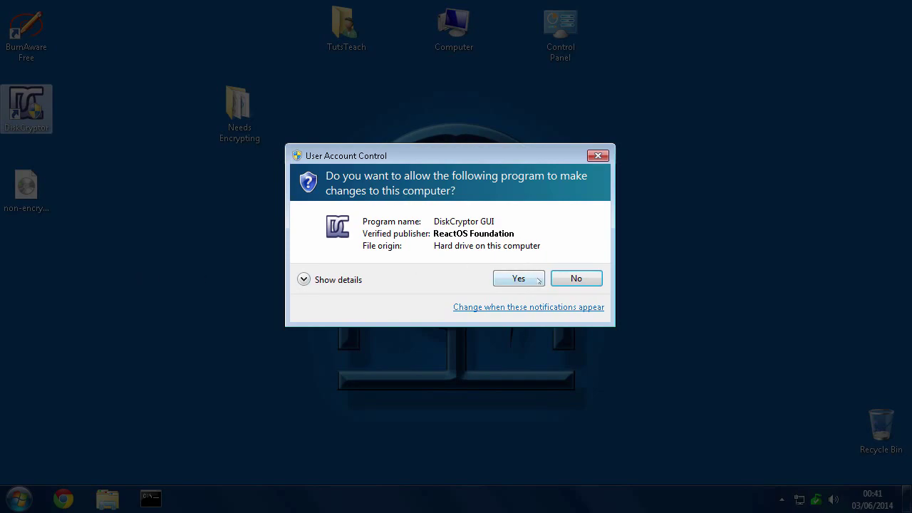
{"action": "left_click", "coordinate": [537, 280]}
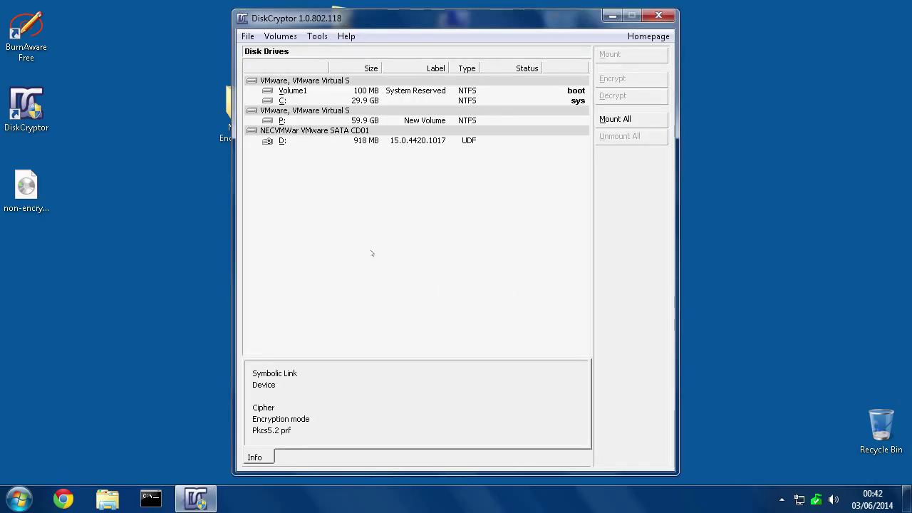
{"action": "left_click", "coordinate": [317, 36]}
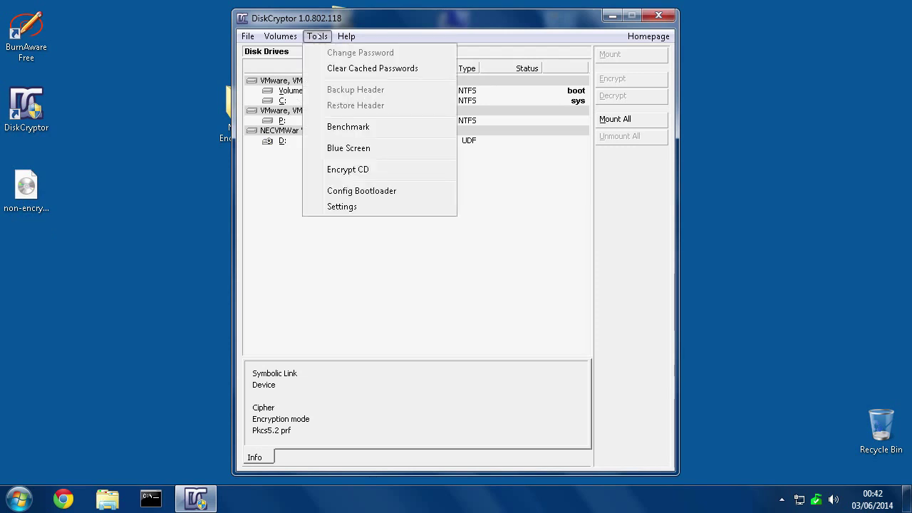
{"action": "left_click", "coordinate": [345, 171]}
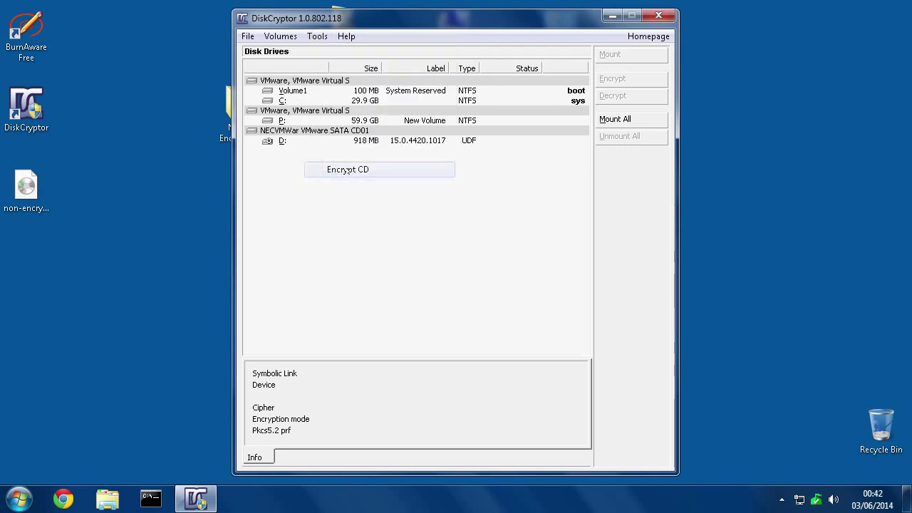
- Choose non-encrypted.iso on the desktop as the source and encrypted.non-encrypted.iso on the desktop as the destination, and continue to the encryption settings
{"action": "left_click", "coordinate": [522, 113]}
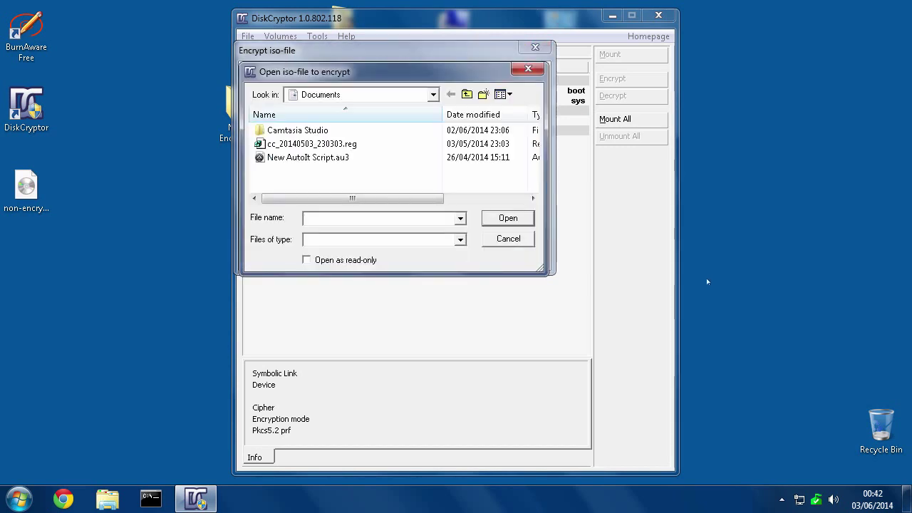
{"action": "left_click", "coordinate": [321, 94]}
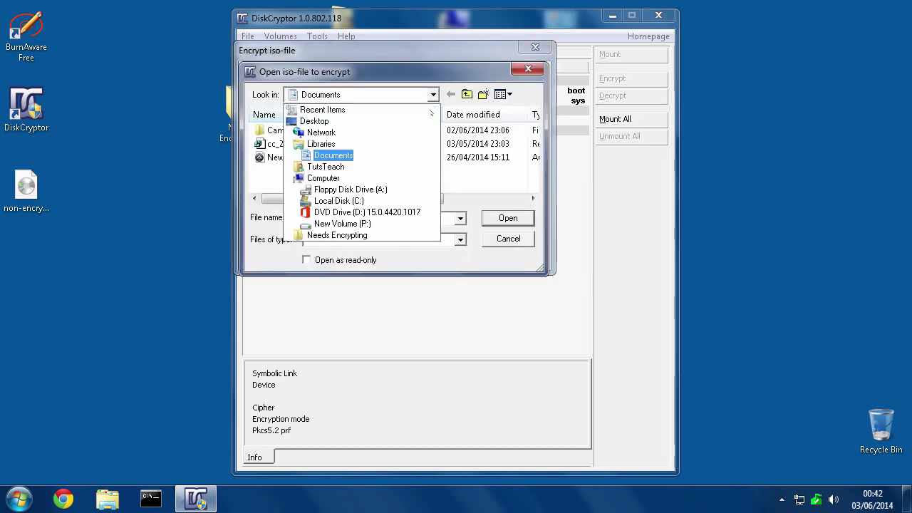
{"action": "left_click", "coordinate": [314, 121]}
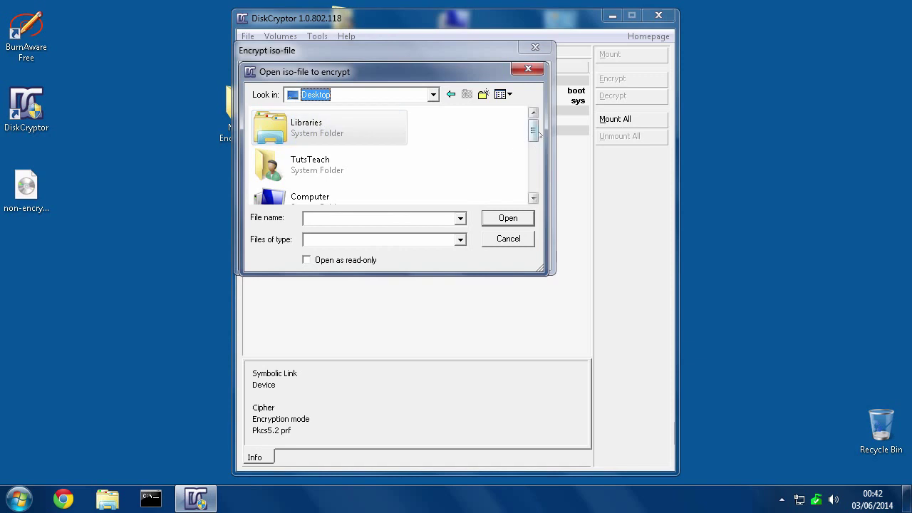
{"action": "left_click_drag", "start_coordinate": [533, 122], "coordinate": [533, 180]}
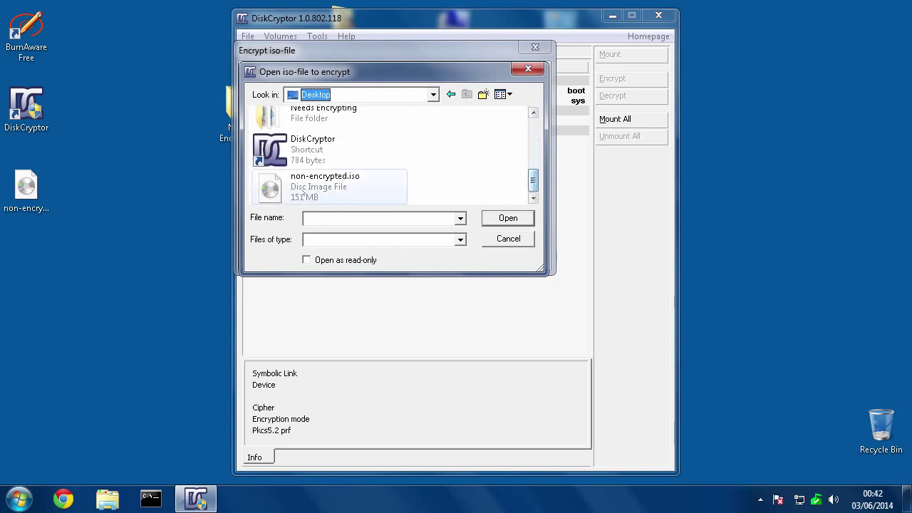
{"action": "double_click", "coordinate": [269, 189]}
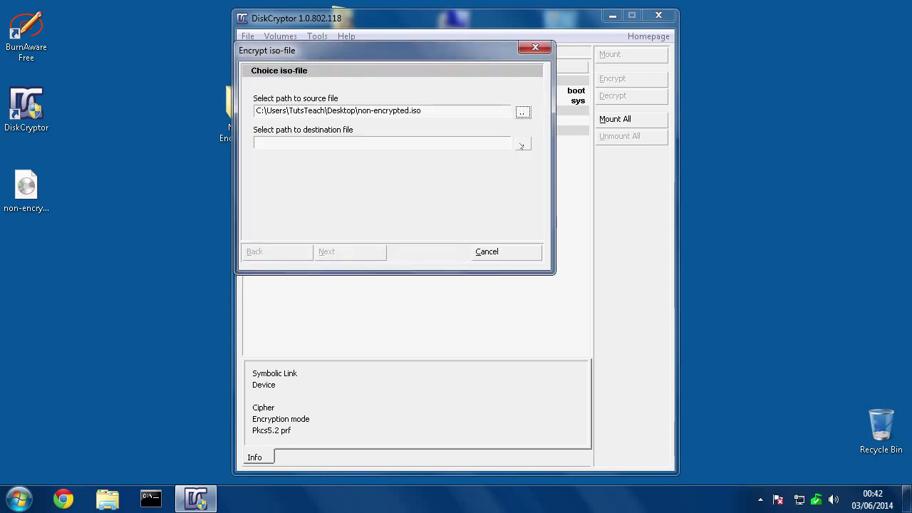
{"action": "left_click", "coordinate": [522, 143]}
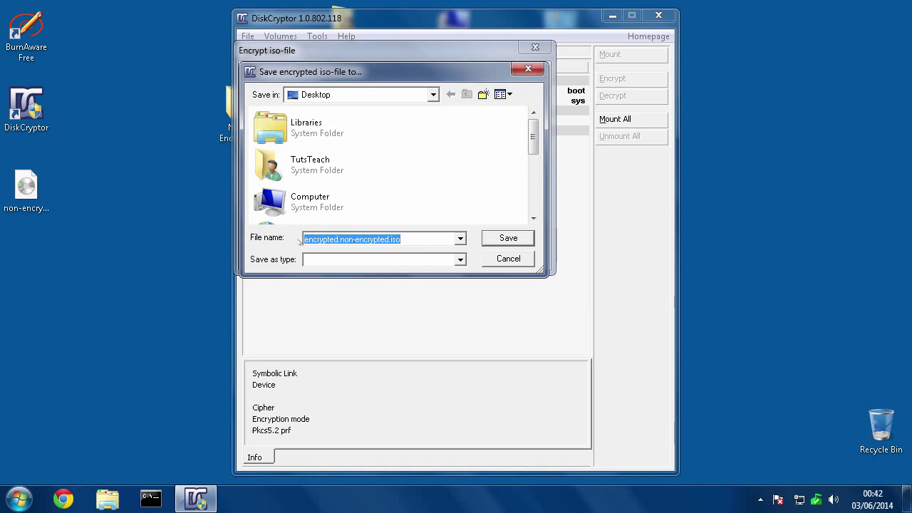
{"action": "left_click", "coordinate": [509, 240]}
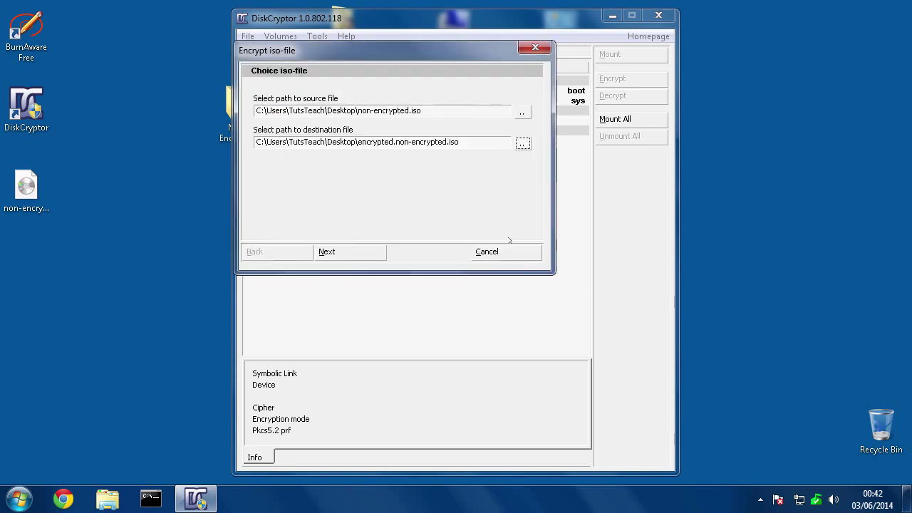
{"action": "left_click", "coordinate": [358, 254]}
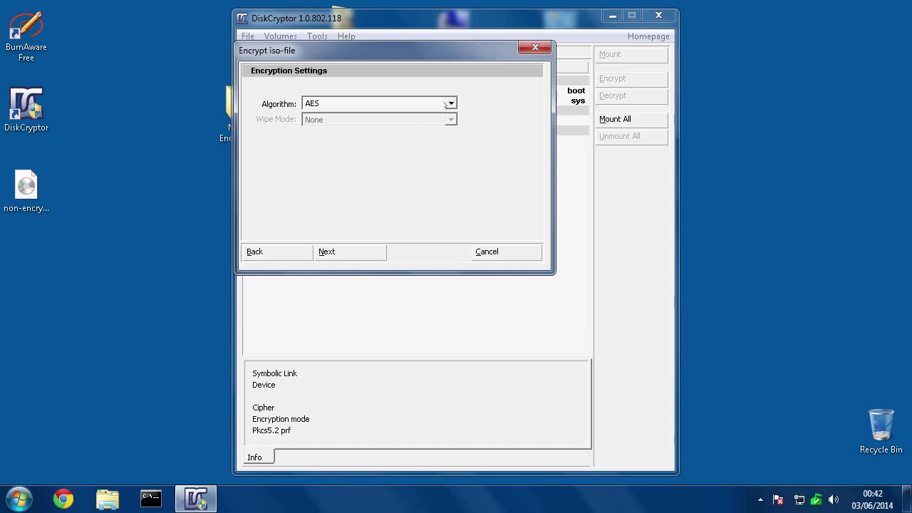
- Review the available encryption algorithms, select AES, and continue to the volume password
{"action": "left_click", "coordinate": [328, 103]}
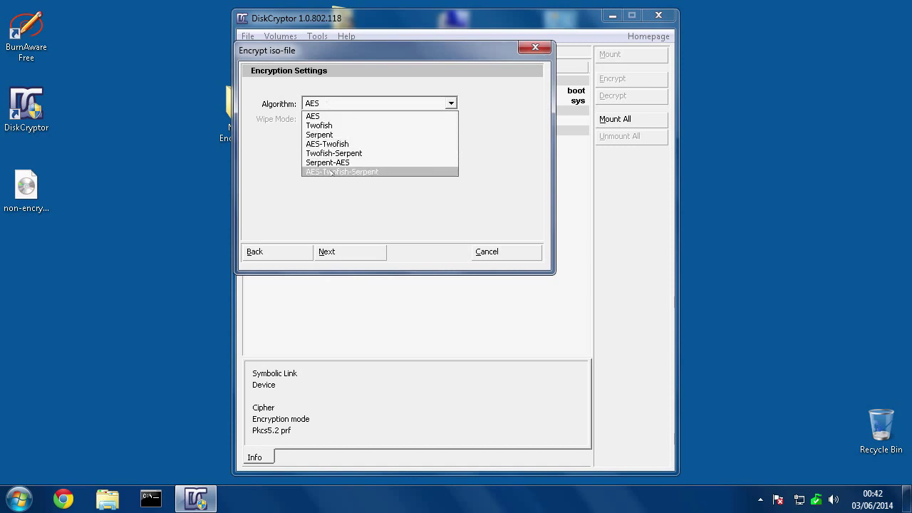
{"action": "left_click", "coordinate": [312, 116]}
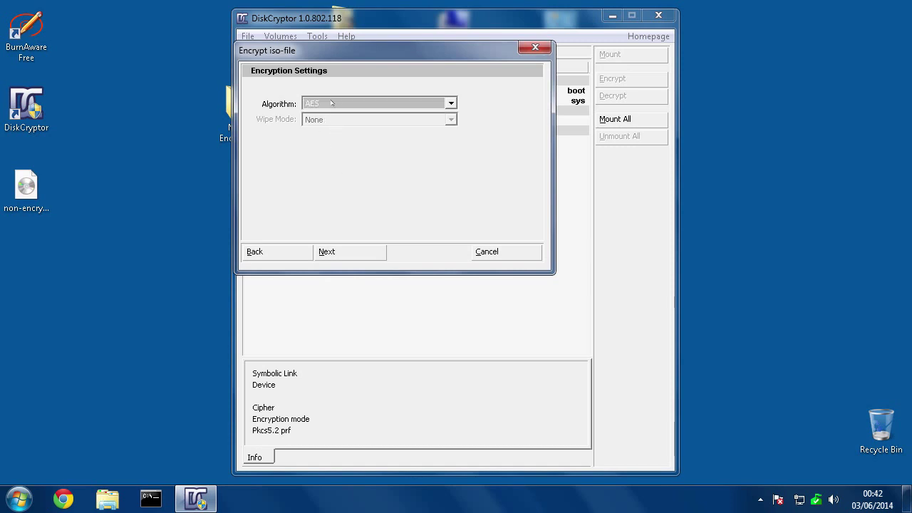
{"action": "left_click", "coordinate": [334, 104]}
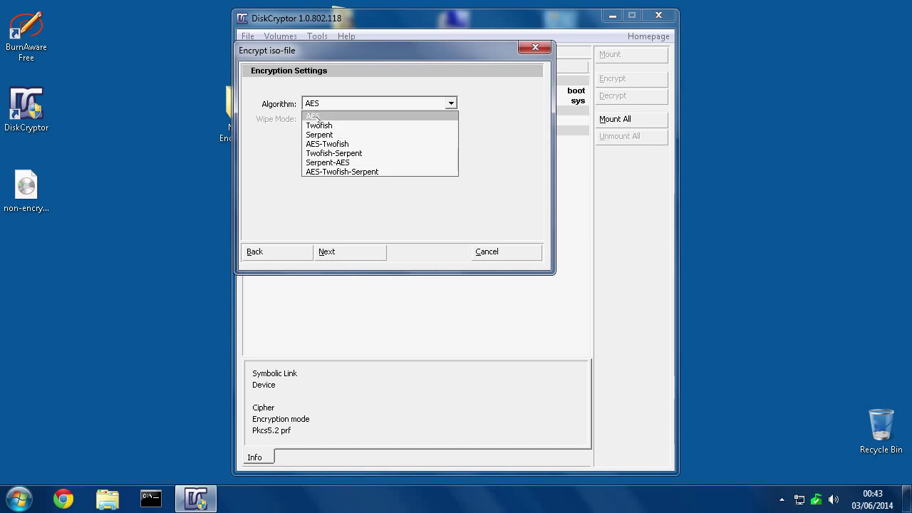
{"action": "left_click", "coordinate": [316, 118]}
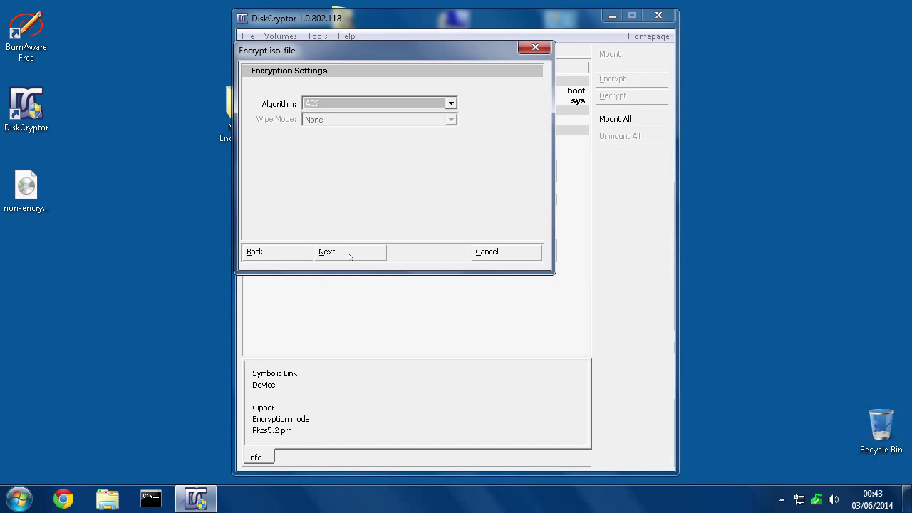
{"action": "left_click", "coordinate": [351, 253]}
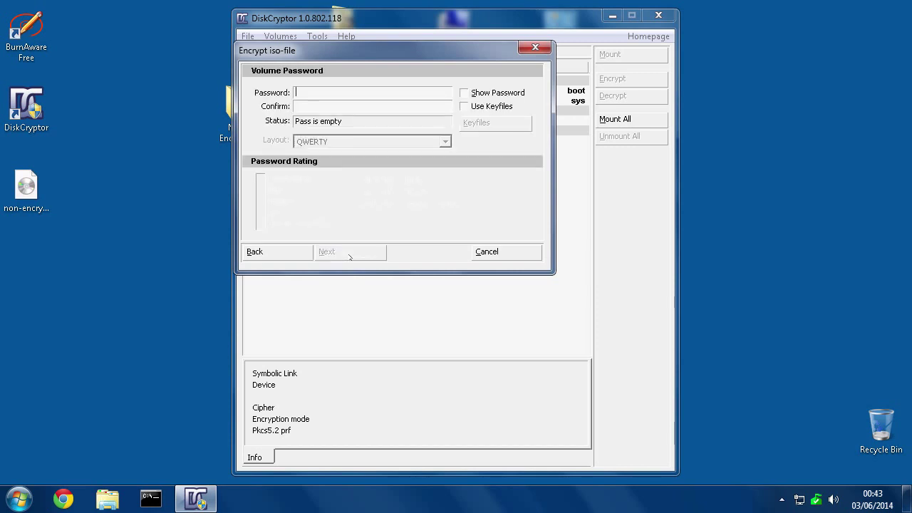
- Enter and confirm the volume password, encrypt the ISO image, and dismiss the completion message
{"action": "type", "text": "******"}
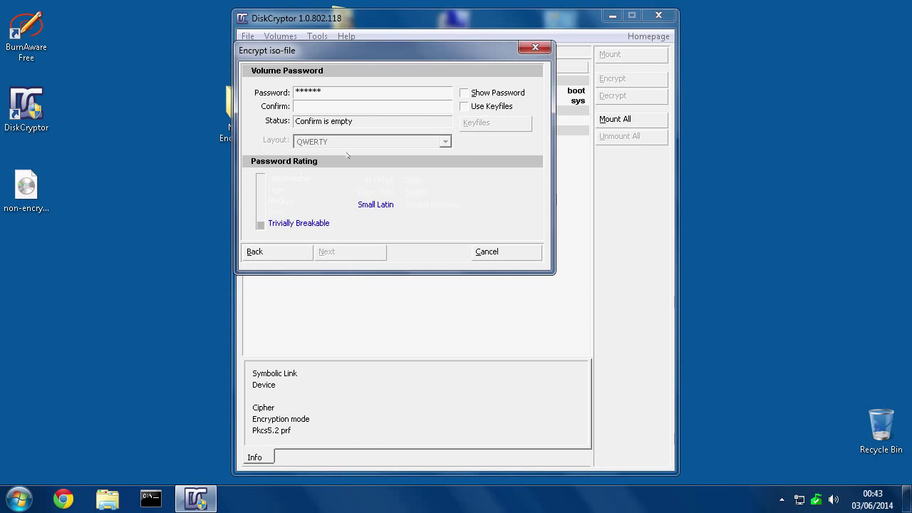
{"action": "key", "text": "Tab"}
{"action": "type", "text": "******"}
{"action": "left_click", "coordinate": [349, 253]}
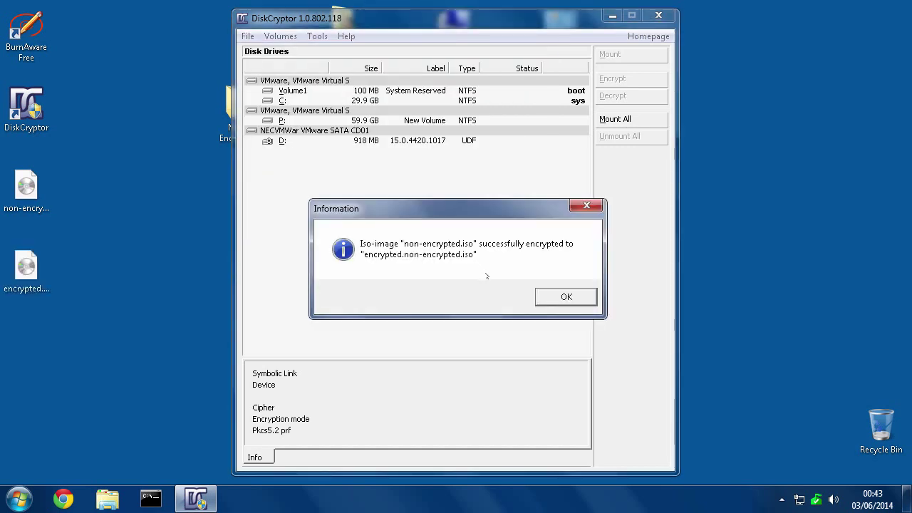
{"action": "left_click", "coordinate": [568, 298]}
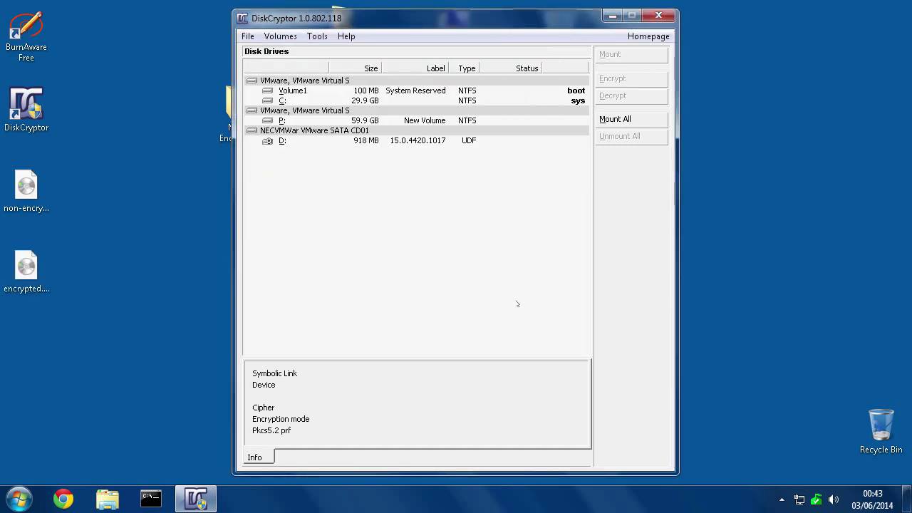
- Open the Windows disc image burning options for encrypted.non-encrypted.iso and close them without burning
{"action": "left_click", "coordinate": [27, 270]}
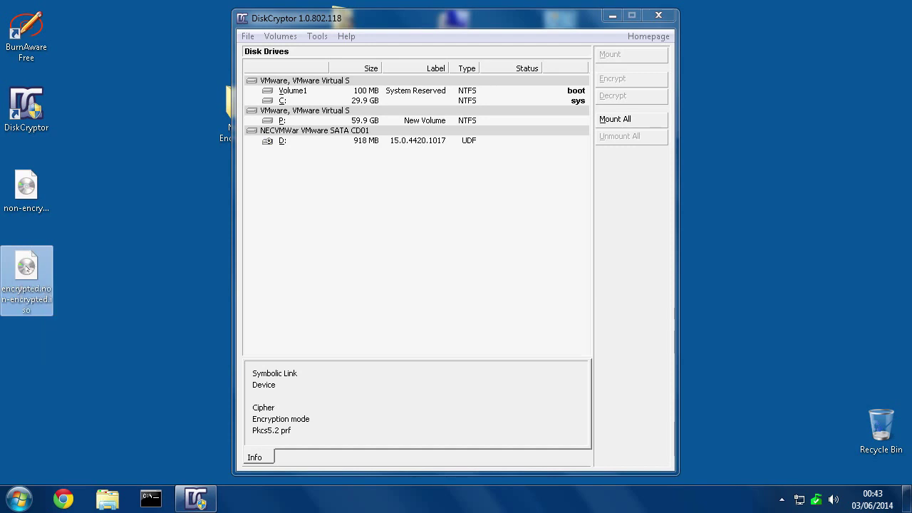
{"action": "right_click", "coordinate": [26, 269]}
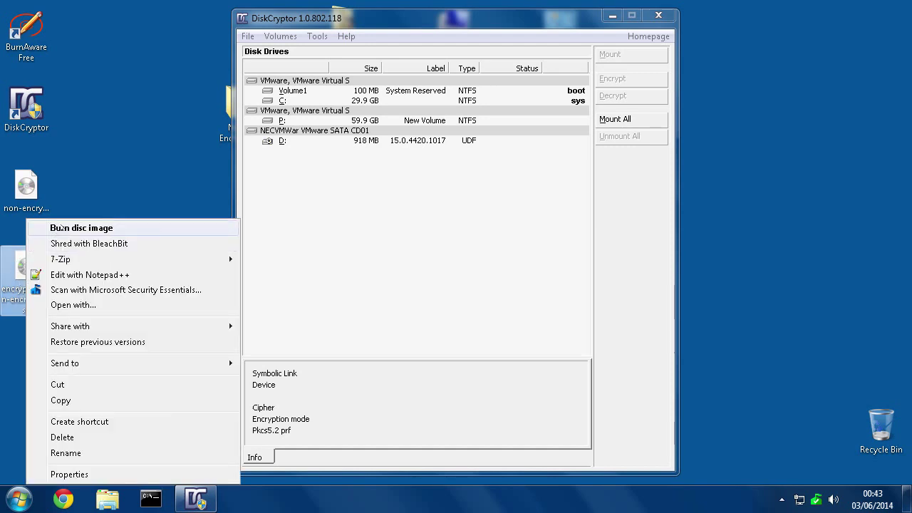
{"action": "left_click", "coordinate": [71, 228]}
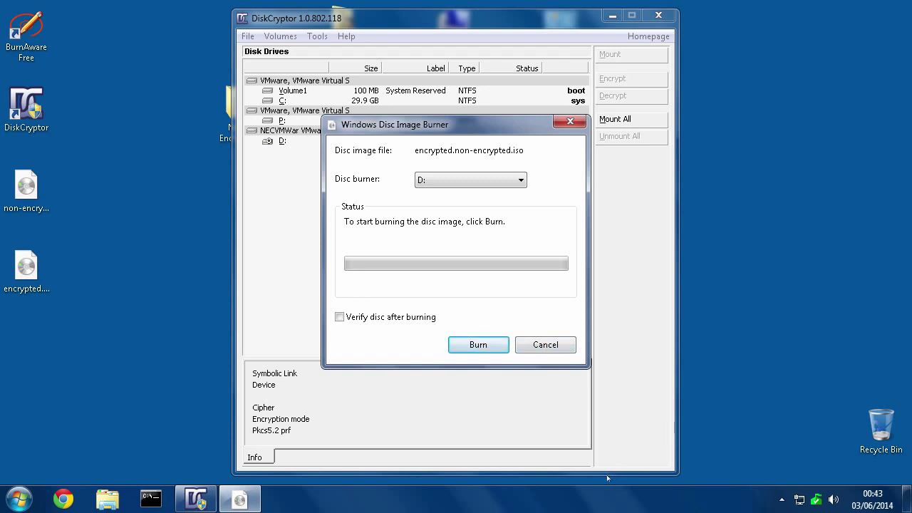
{"action": "key", "text": "Escape"}
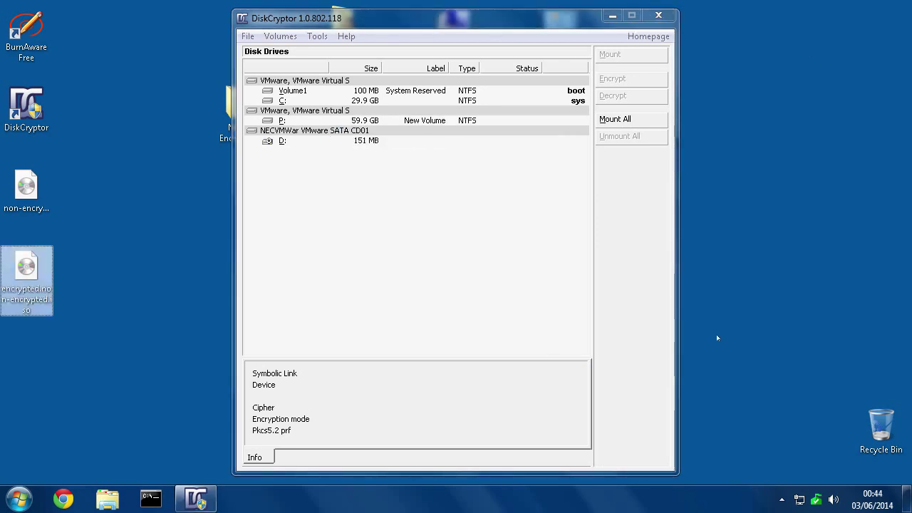
- Move the DiskCryptor window aside, try to open DVD drive D: from Computer in Windows Explorer, and dismiss the message
{"action": "left_click_drag", "start_coordinate": [384, 27], "coordinate": [575, 60]}
{"action": "double_click", "coordinate": [453, 21]}
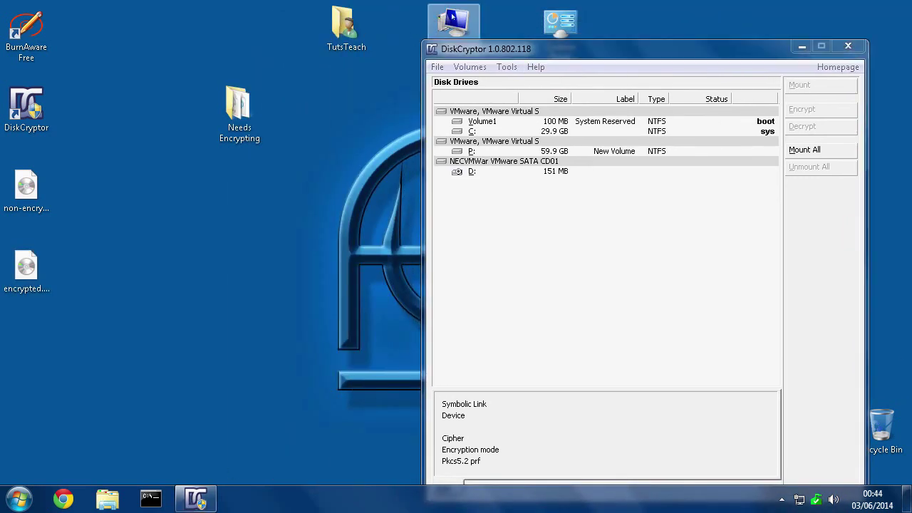
{"action": "left_click", "coordinate": [547, 187]}
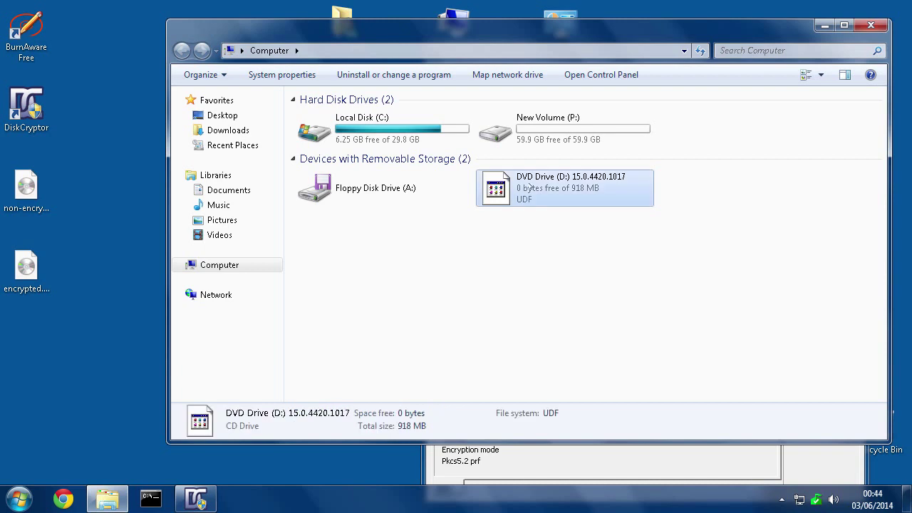
{"action": "double_click", "coordinate": [497, 188]}
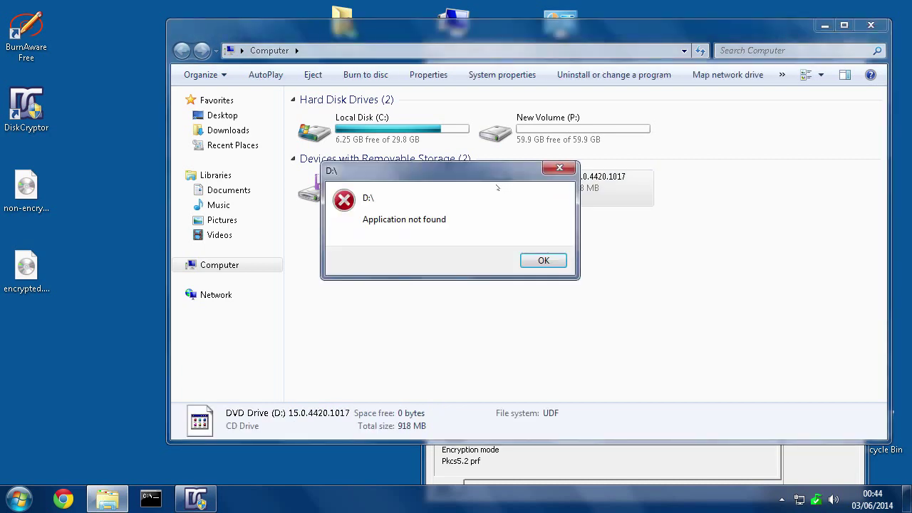
{"action": "key", "text": "Return"}
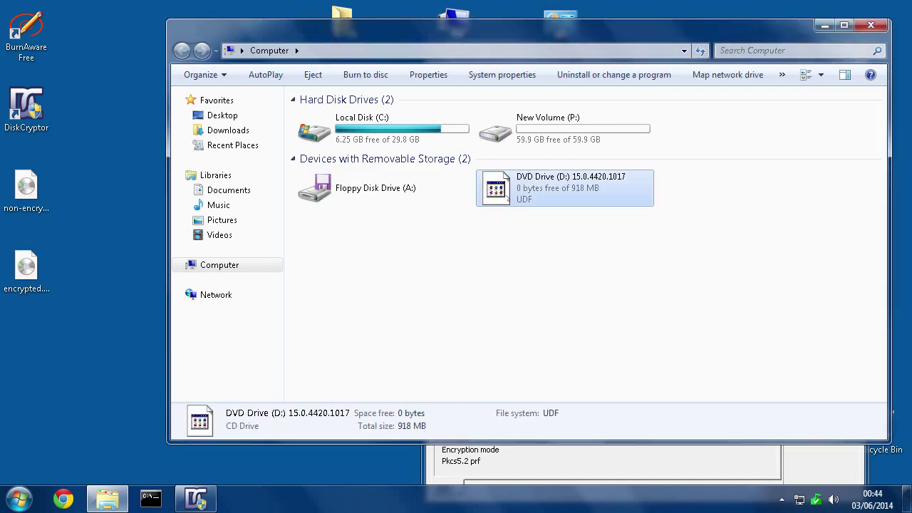
- Open DVD drive D: as a folder to inspect the unmounted disc's contents, and close the Explorer window
{"action": "left_click_drag", "start_coordinate": [476, 278], "coordinate": [630, 344]}
{"action": "right_click", "coordinate": [500, 186]}
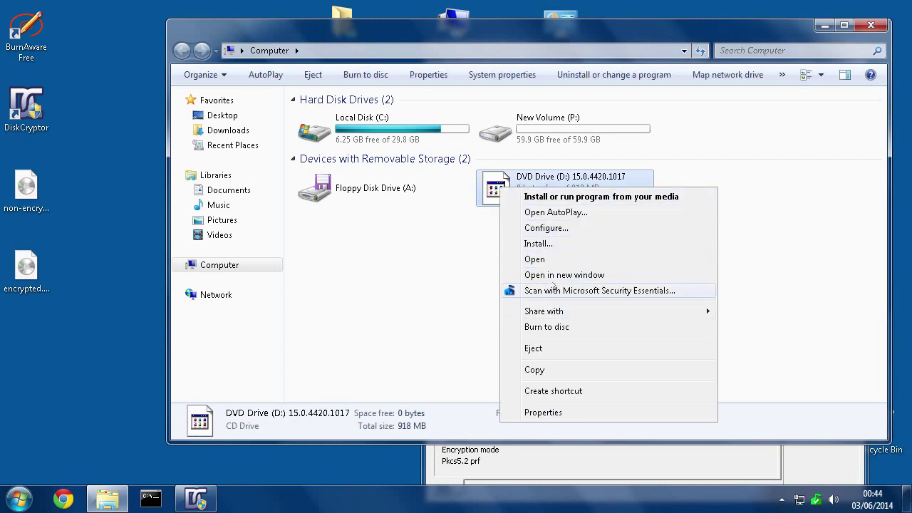
{"action": "left_click", "coordinate": [539, 259]}
{"action": "left_click_drag", "start_coordinate": [542, 265], "coordinate": [387, 202]}
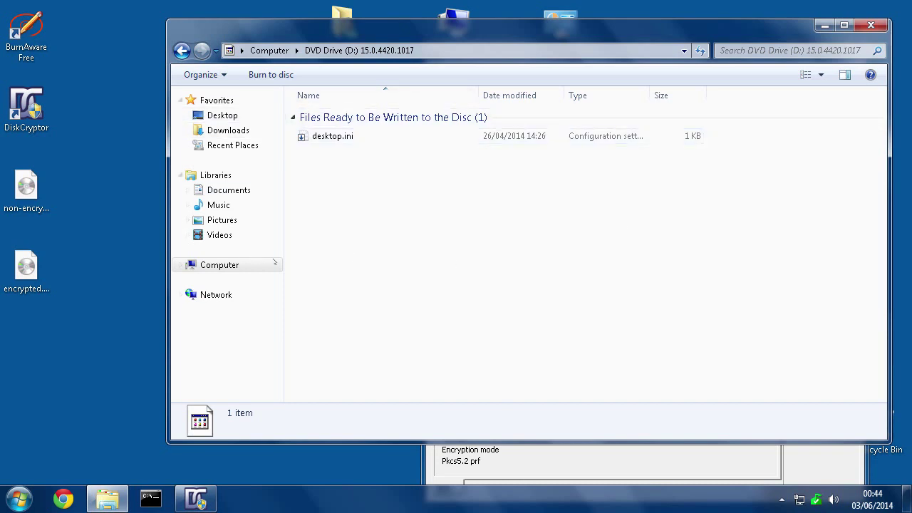
{"action": "left_click", "coordinate": [863, 26]}
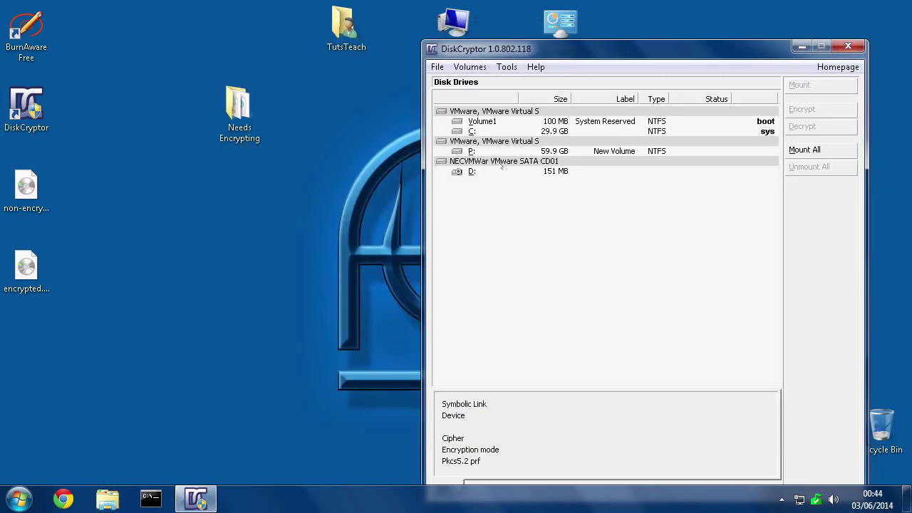
- Mount the encrypted disc in drive D: with DiskCryptor, entering the volume password
{"action": "left_click_drag", "start_coordinate": [496, 51], "coordinate": [483, 47]}
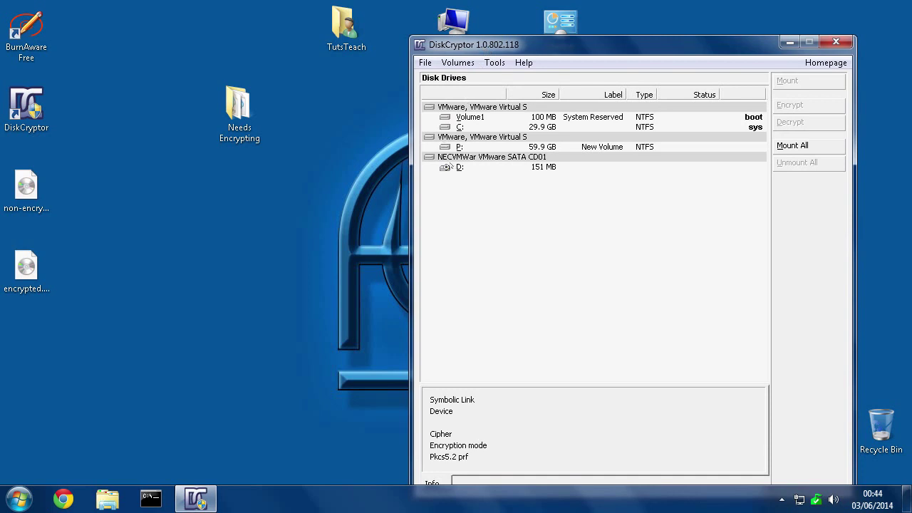
{"action": "left_click", "coordinate": [446, 167]}
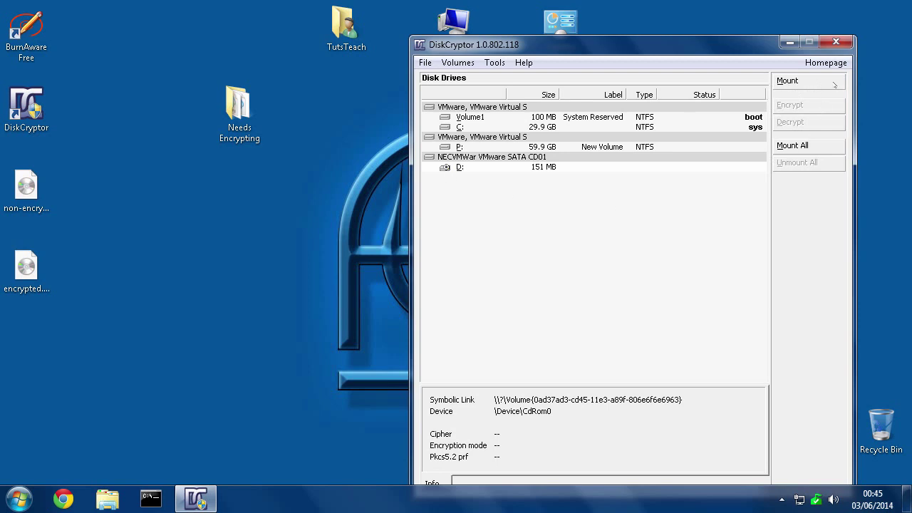
{"action": "right_click", "coordinate": [453, 171]}
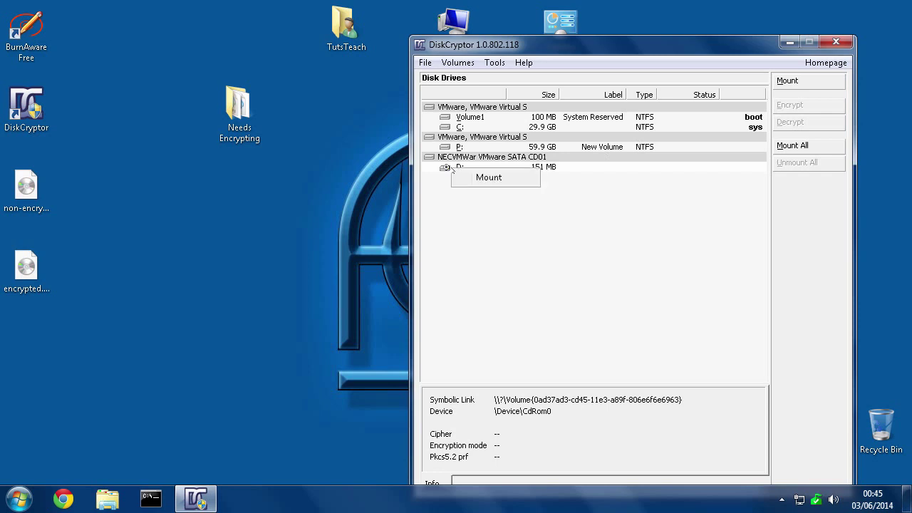
{"action": "left_click", "coordinate": [488, 178]}
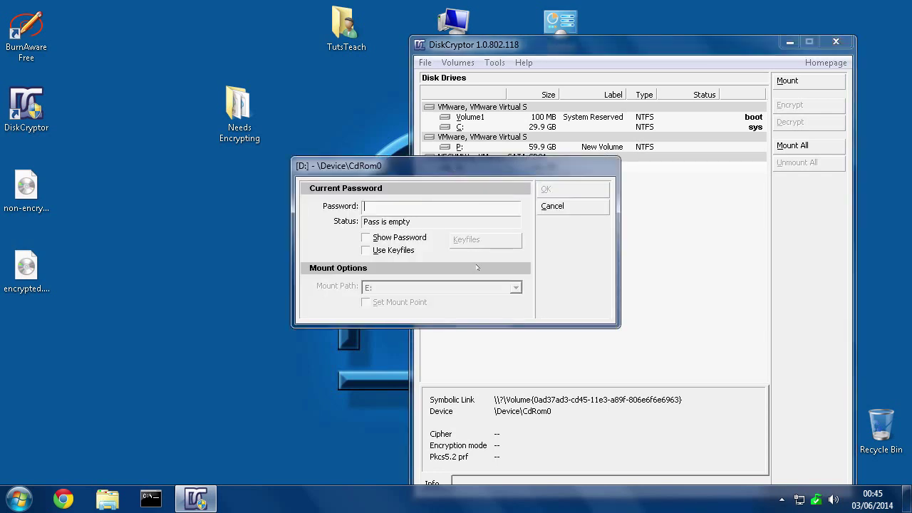
{"action": "type", "text": "******"}
{"action": "left_click", "coordinate": [554, 190]}
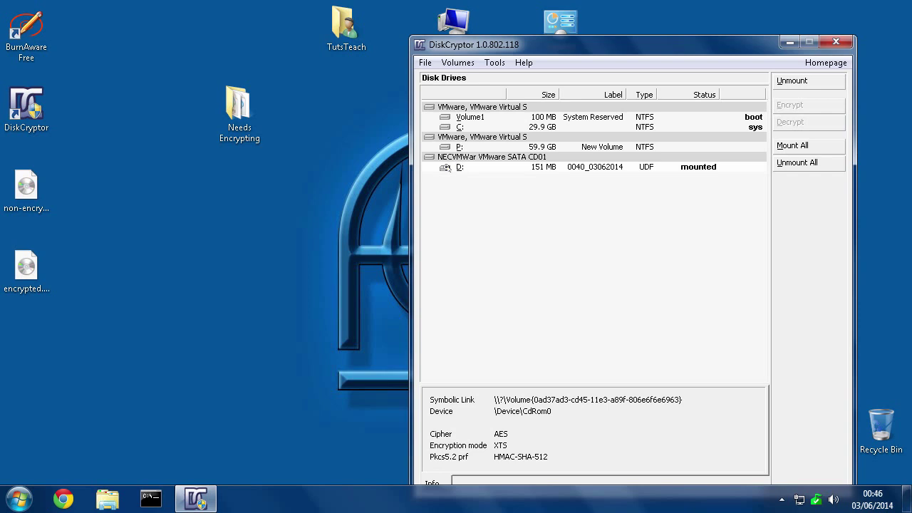
- Browse the mounted disc's Needs Encrypting folder in Windows Explorer, return to Computer, and reopen drive D:
{"action": "double_click", "coordinate": [459, 166]}
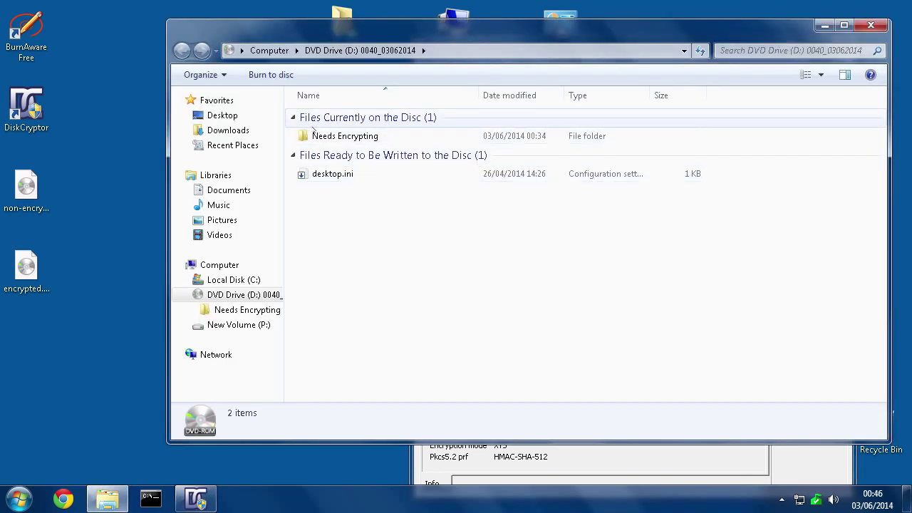
{"action": "double_click", "coordinate": [331, 137]}
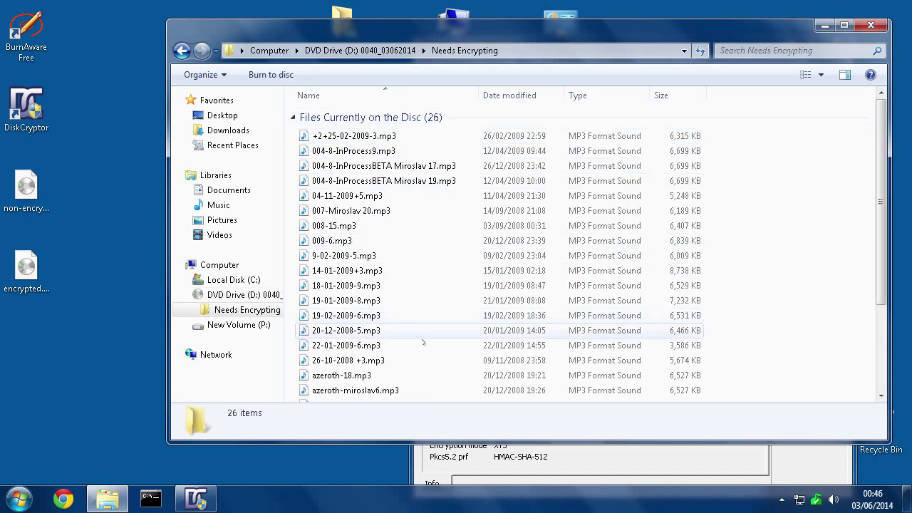
{"action": "left_click", "coordinate": [276, 50]}
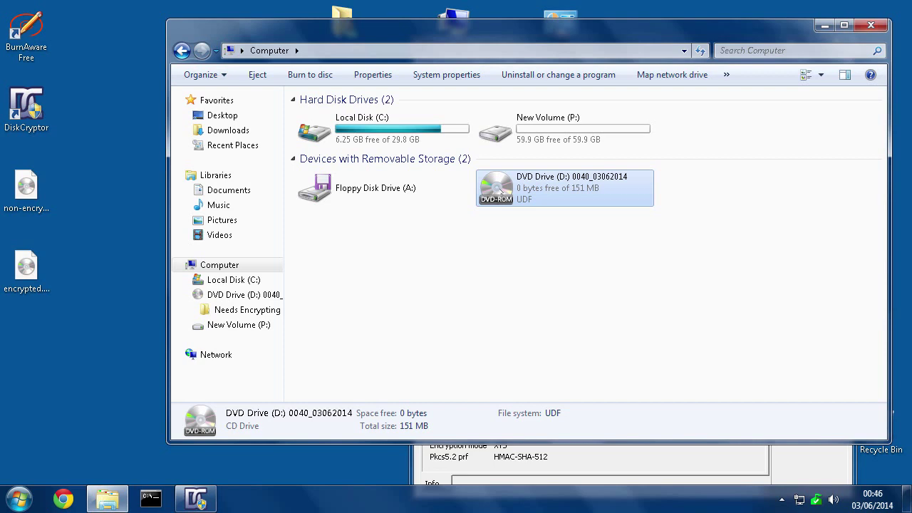
{"action": "double_click", "coordinate": [501, 191]}
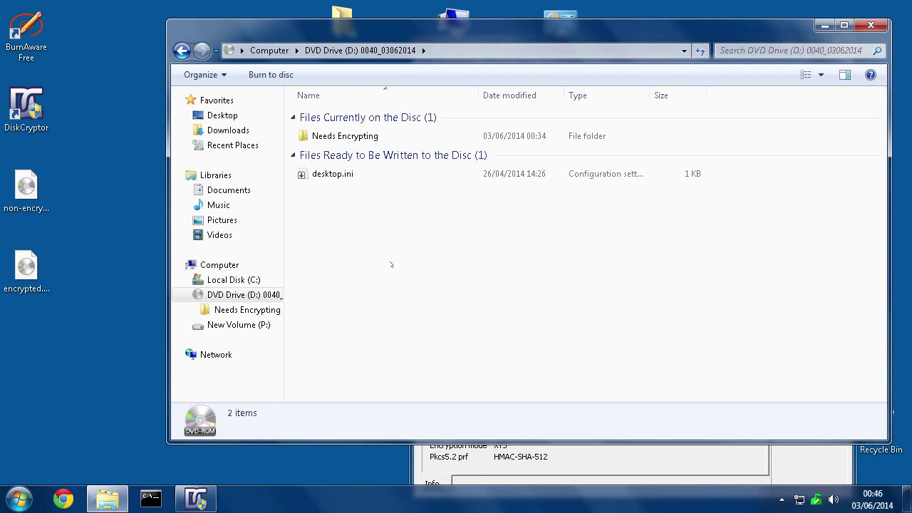
- Check drive D: in DiskCryptor's drive list, and view the mounted disc's contents in a new Windows Explorer window
{"action": "left_click", "coordinate": [493, 467]}
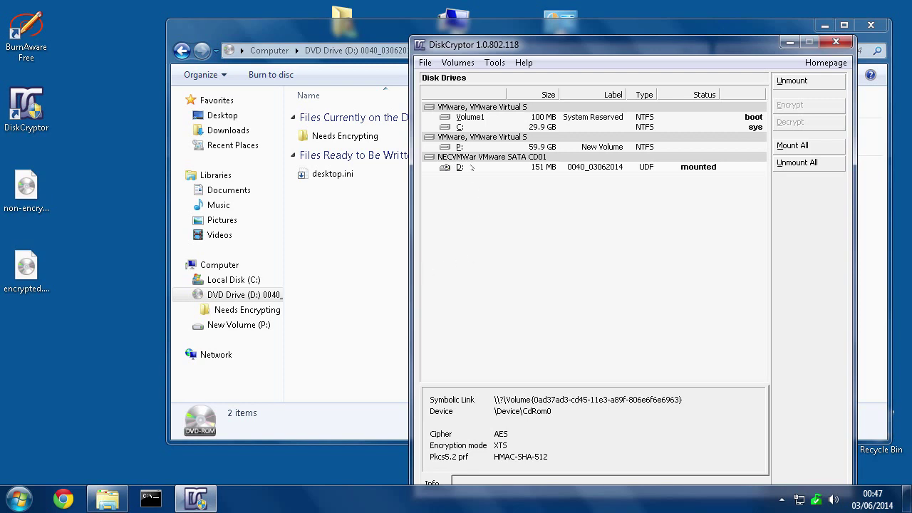
{"action": "key", "text": "super+e"}
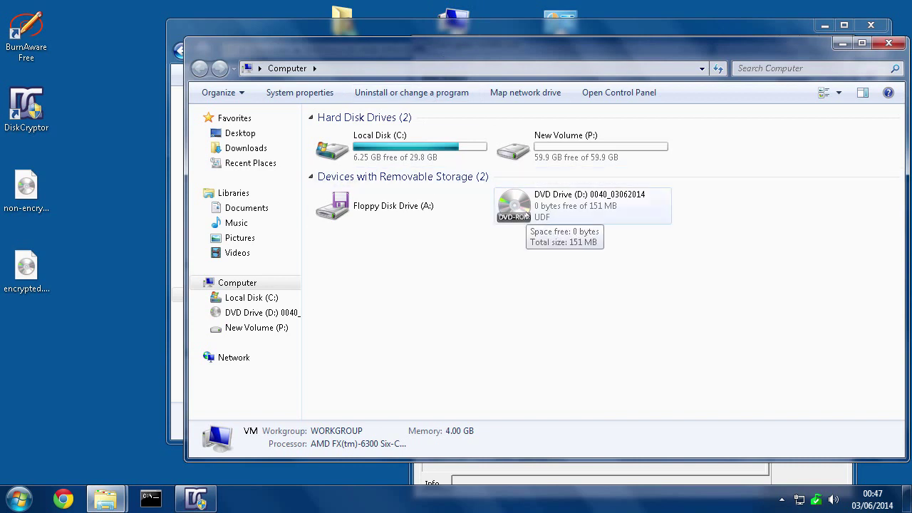
{"action": "double_click", "coordinate": [521, 211]}
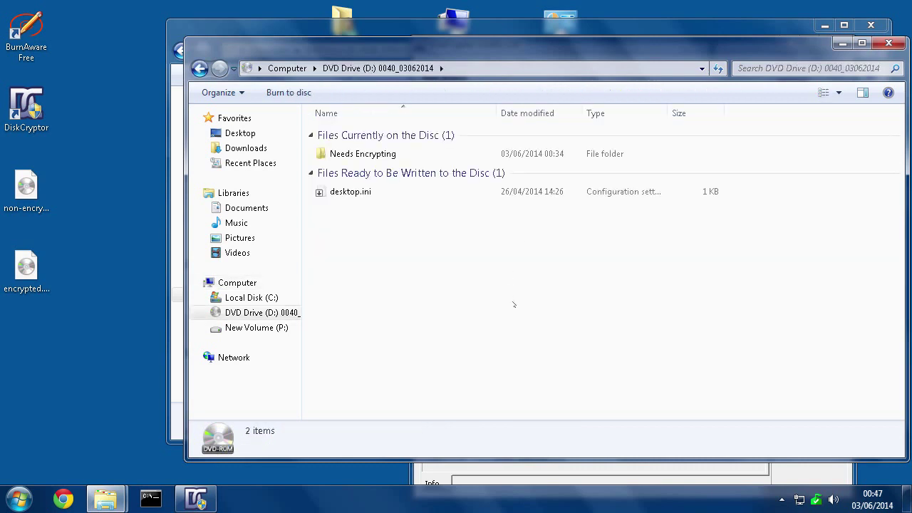